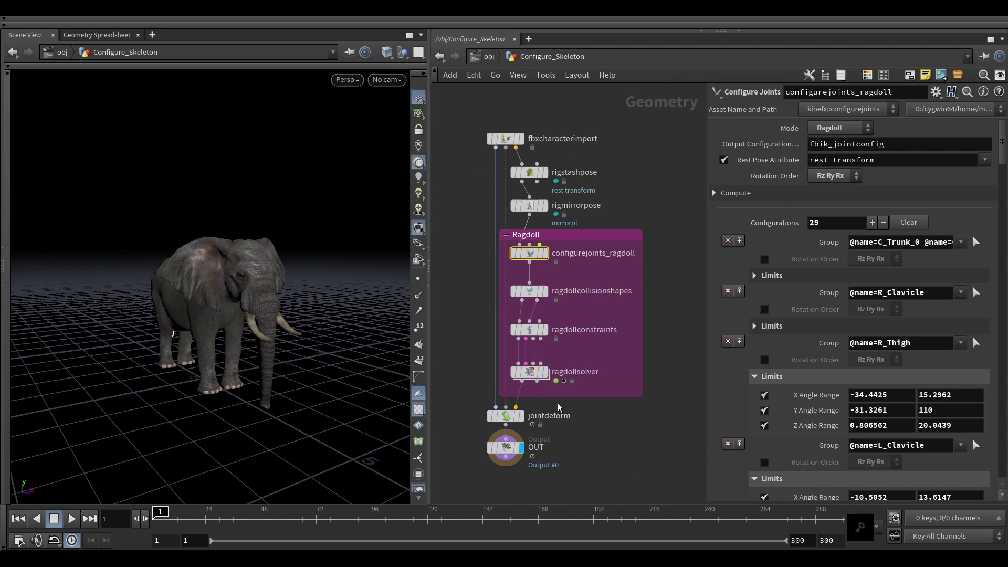
Display the rigstashpose node's skeleton in the viewport and inspect its stored rest_transform attribute settings.
middle_click_drag(608, 152, 601, 156)
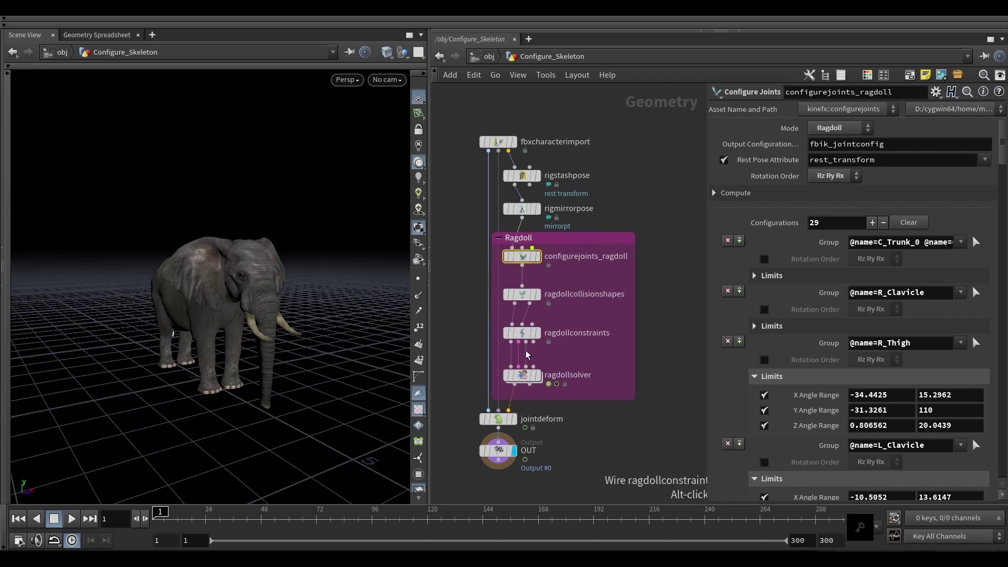
mouse_move(522, 326)
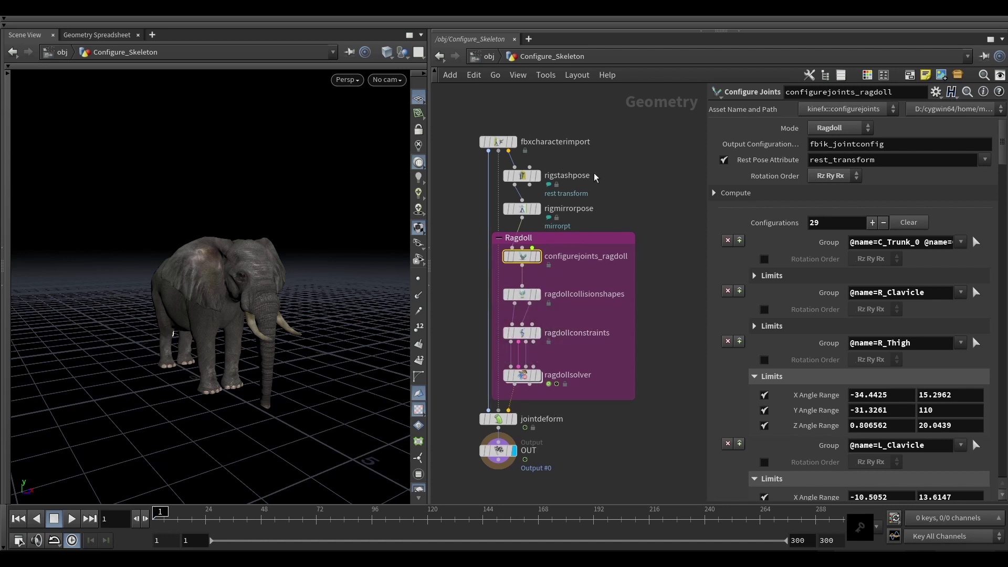
left_click(526, 177)
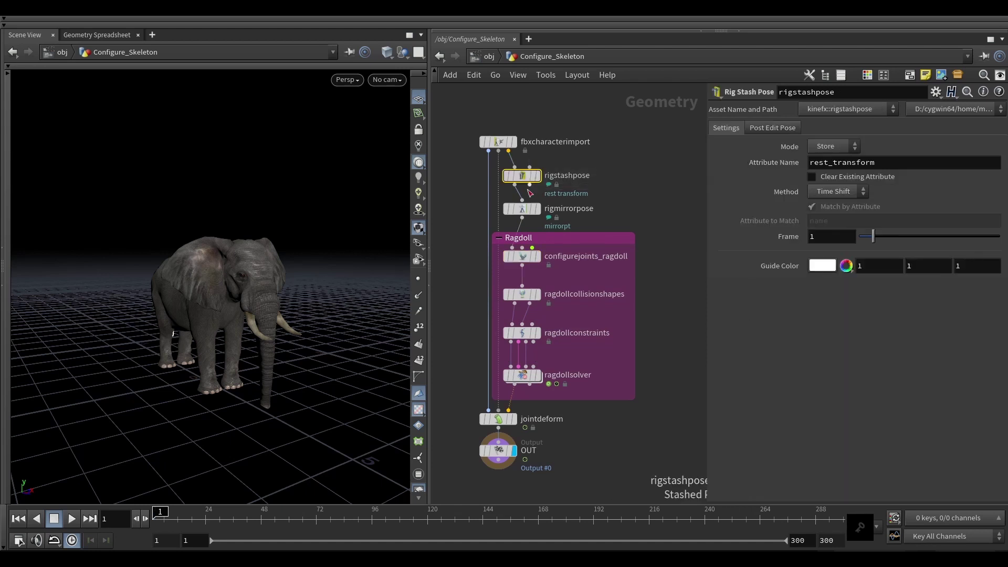
mouse_move(527, 181)
key("r")
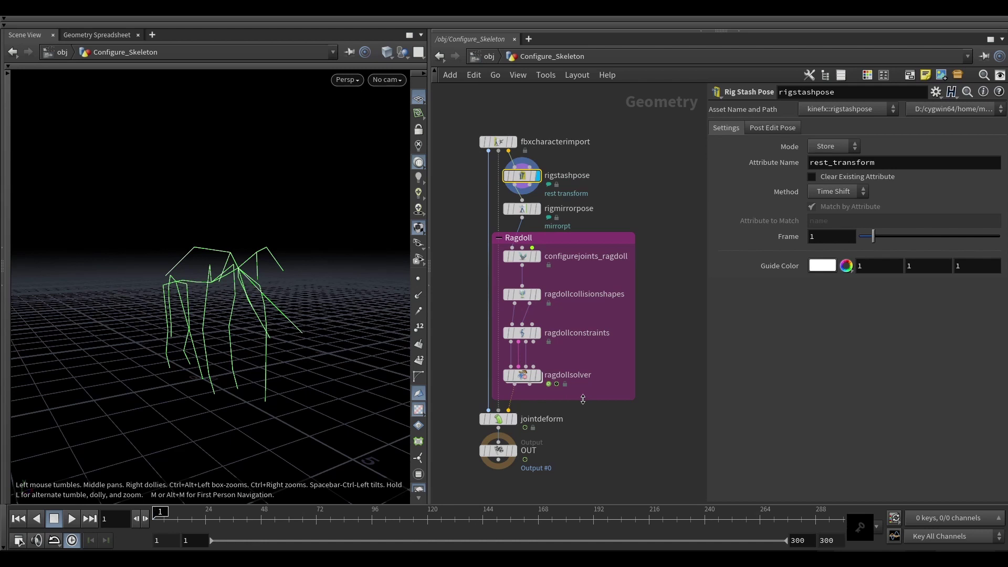
Display the rigmirrorpose node and examine its mirrorpt point mirror attribute.
left_click(522, 209)
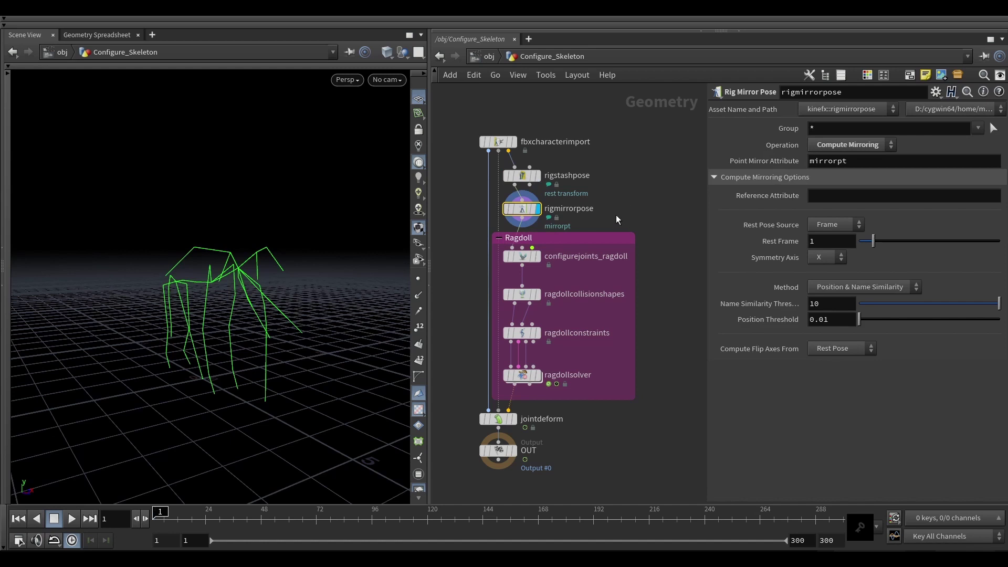
left_click(859, 162)
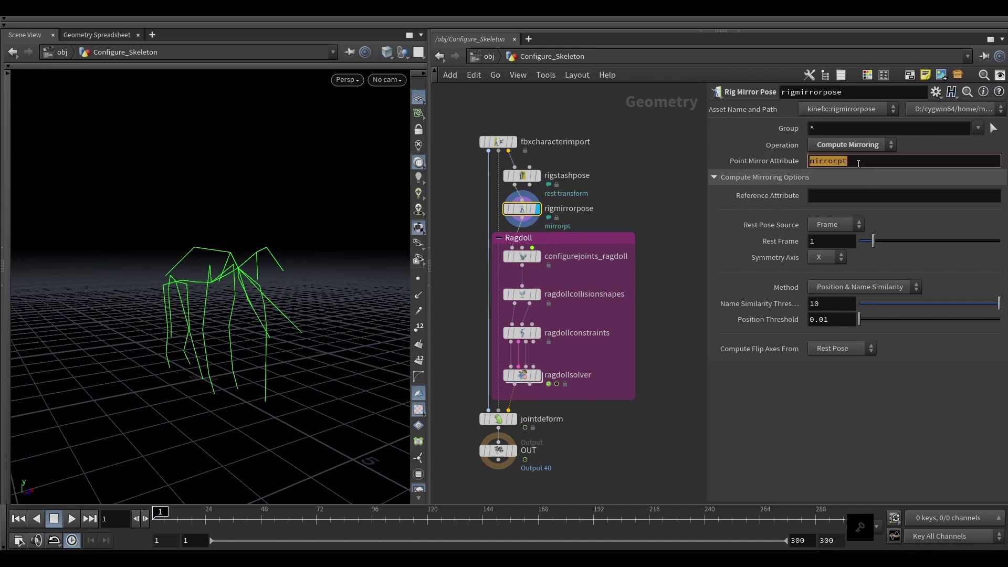
left_click(622, 200)
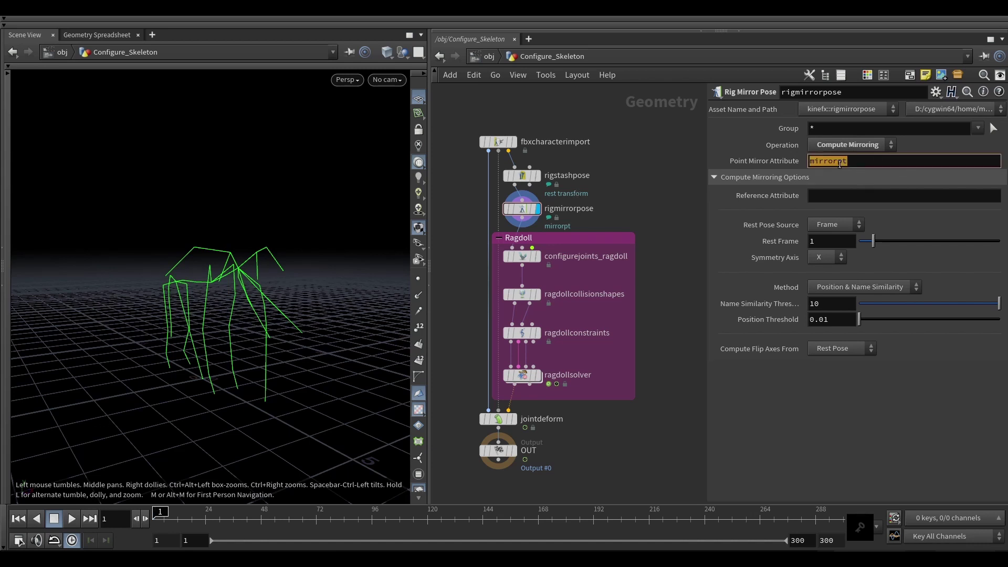
Inspect the ragdollcollisionshapes parameters and display the configurejoints_ragdoll node to view its joint configurations.
left_click(518, 292)
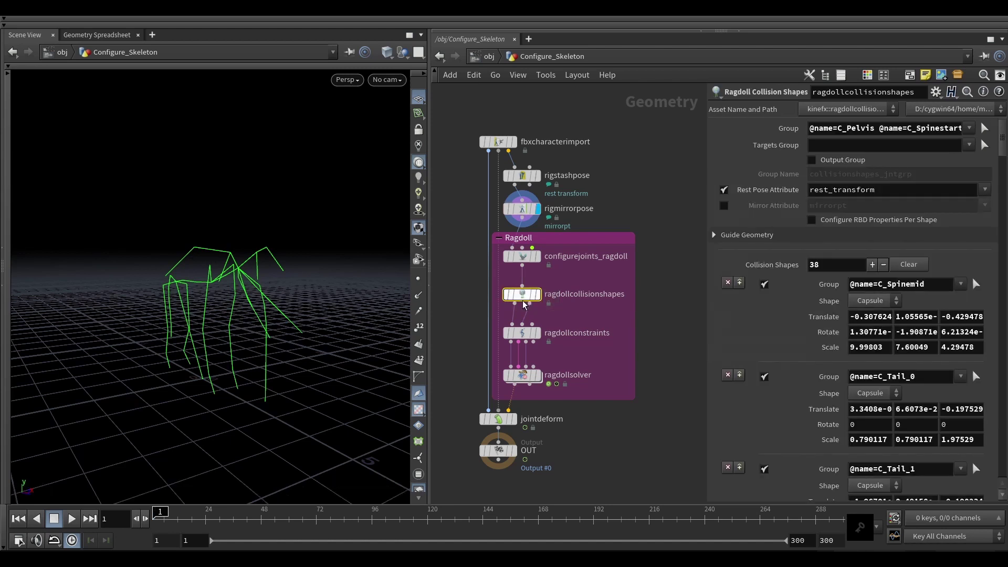
left_click(580, 315)
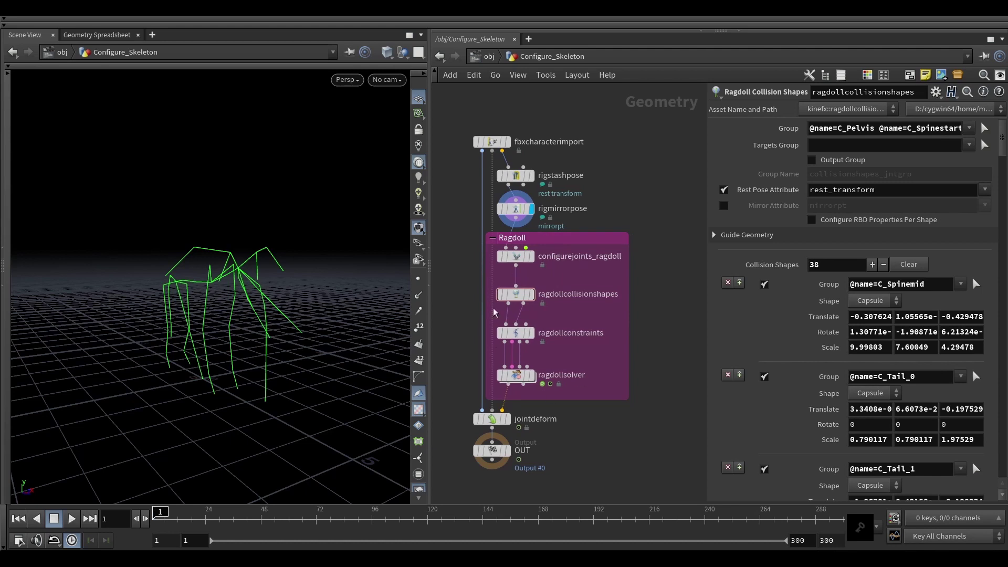
scroll(622, 302, "down", 2)
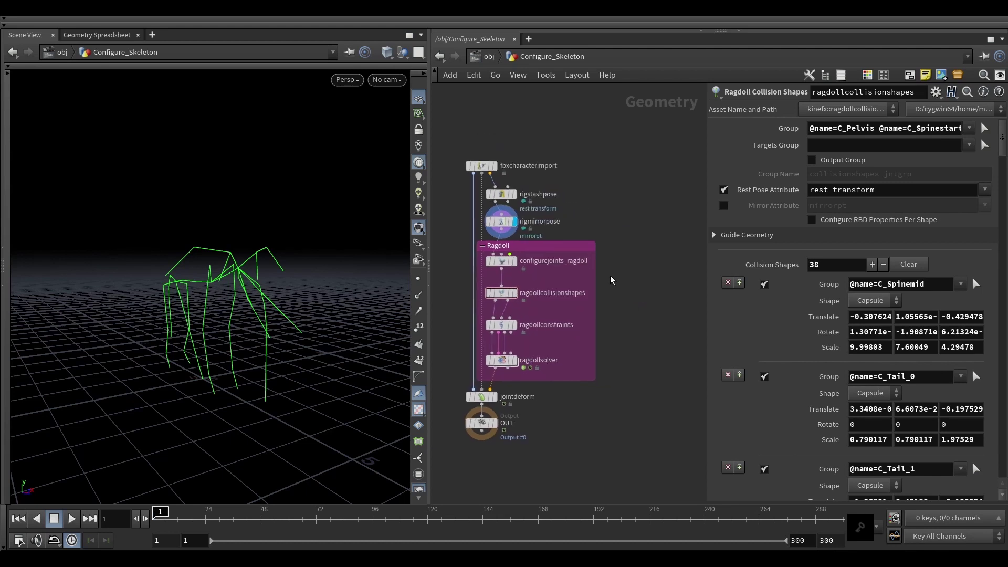
left_click(516, 267)
left_click(503, 261)
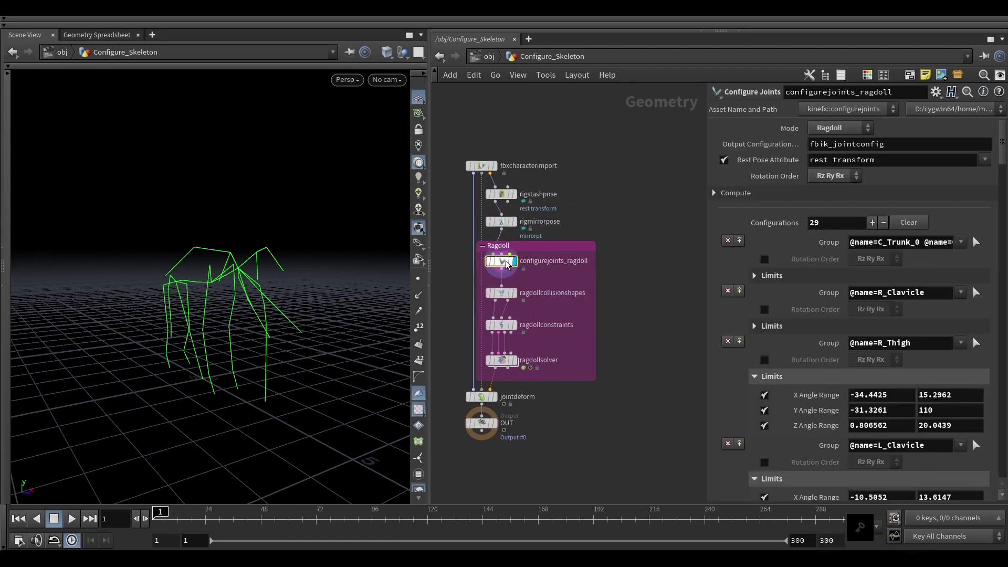
Add a new Configure Joints node beside the Ragdoll network box, wire rigmirrorpose into it and display it.
middle_click_drag(630, 273, 625, 272)
key("Tab")
type("conf")
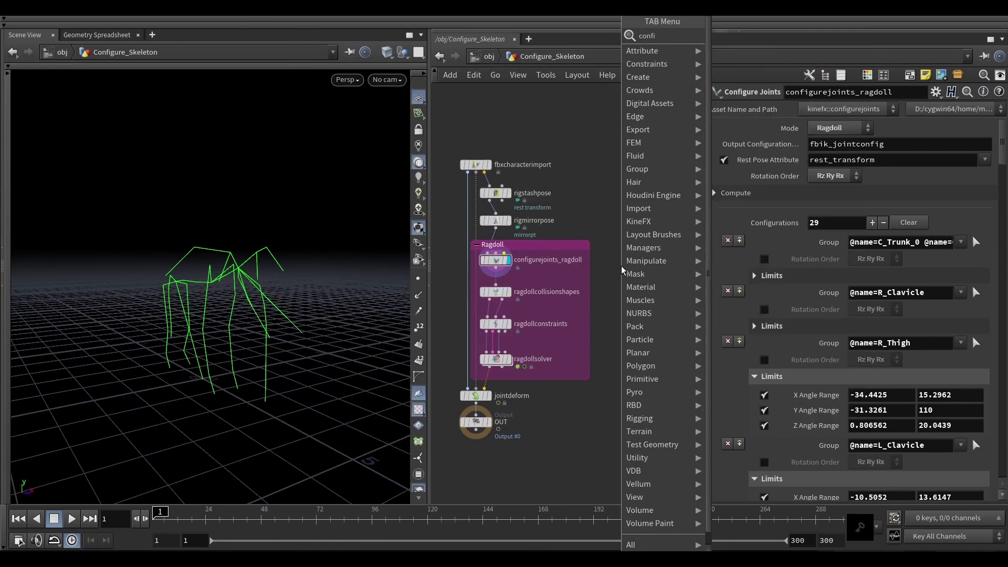
key("Return")
left_click(621, 270)
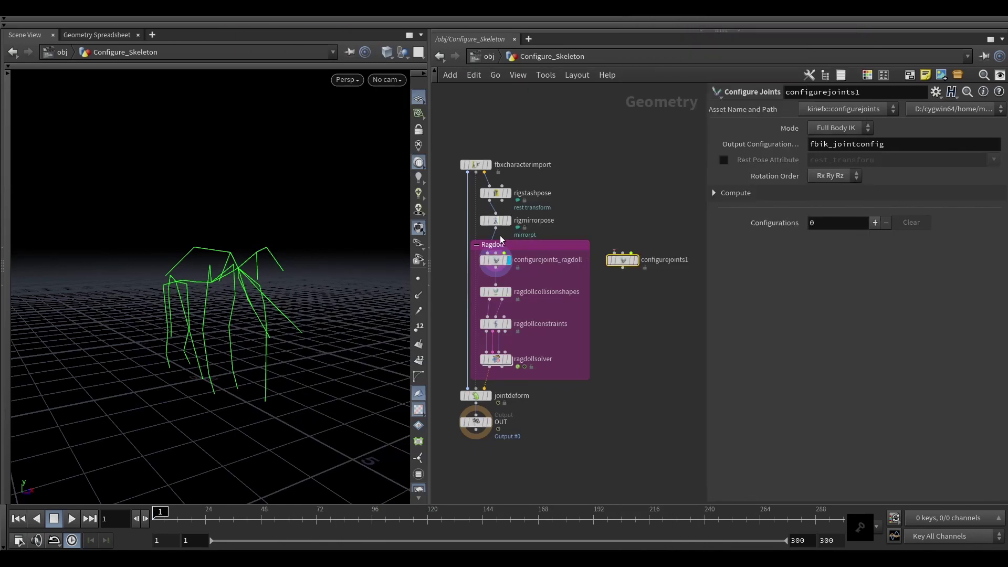
left_click(638, 261)
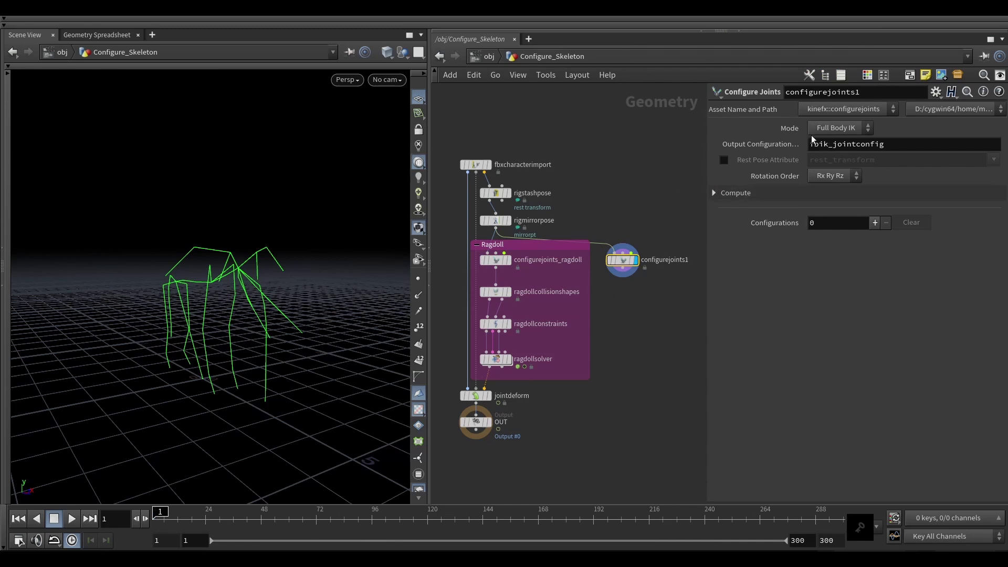
Set the configurejoints1 mode to Ragdoll and enable the rest_transform rest pose attribute.
left_click(826, 129)
left_click(827, 154)
left_click(724, 160)
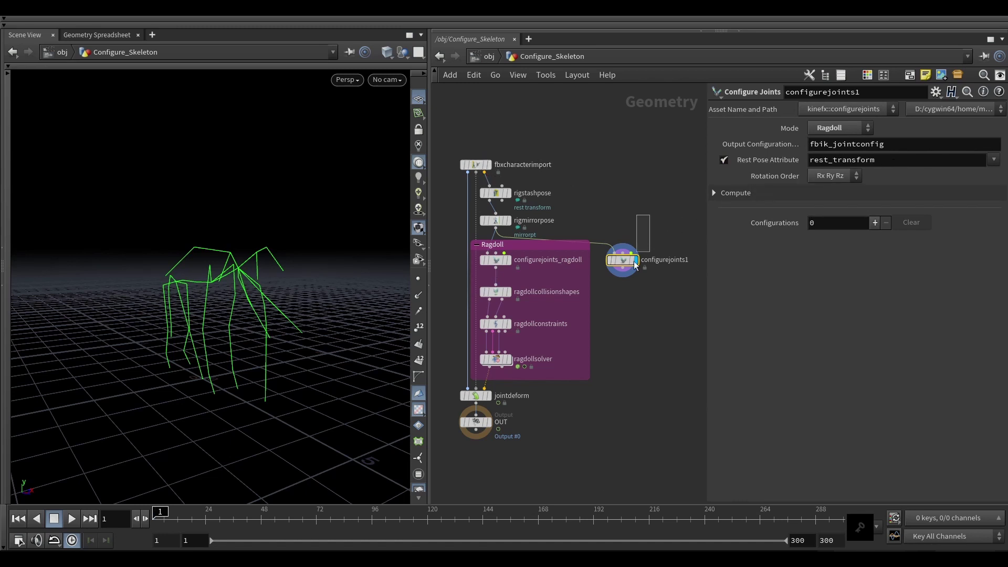
Activate interactive joint editing in the viewport and show the local rotation axes on the skeleton's joints.
left_click_drag(282, 286, 231, 286)
key("Return")
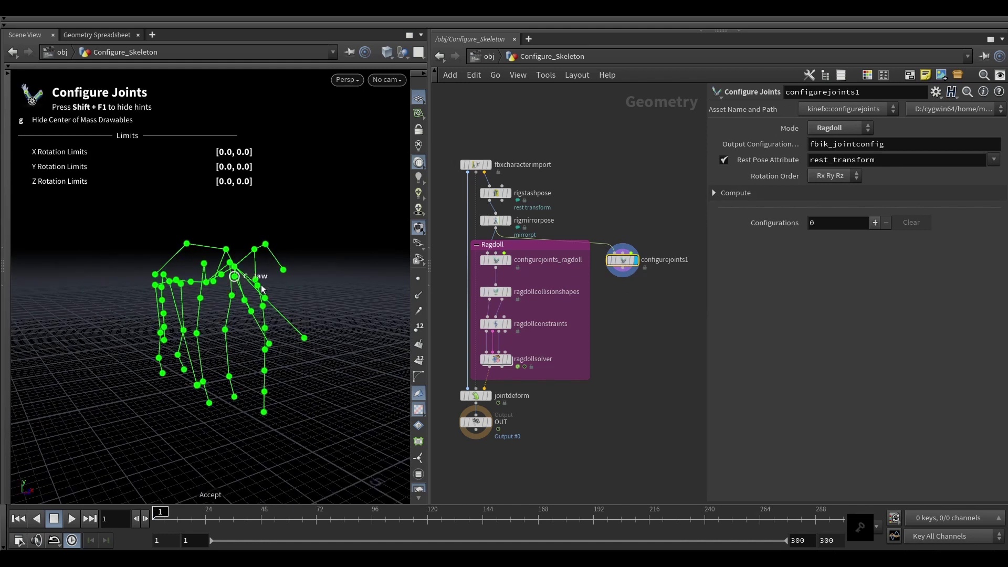
mouse_move(206, 319)
left_mouse_down()
mouse_move(265, 234)
mouse_move(204, 330)
left_mouse_up()
right_click(235, 293)
left_click(278, 460)
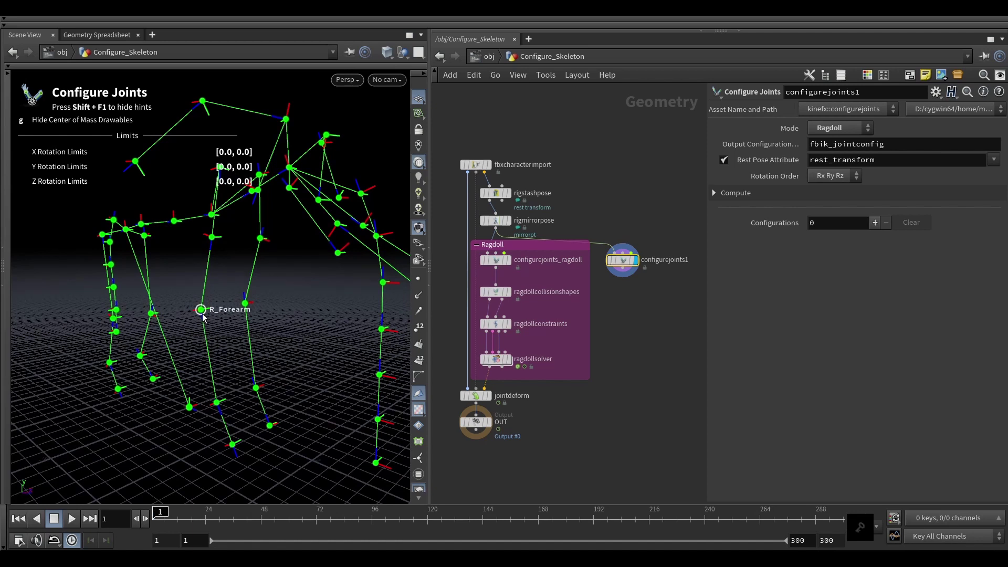
Set the configurejoints1 node's default rotation order to Rz Ry Rx.
left_click_drag(221, 297, 210, 313)
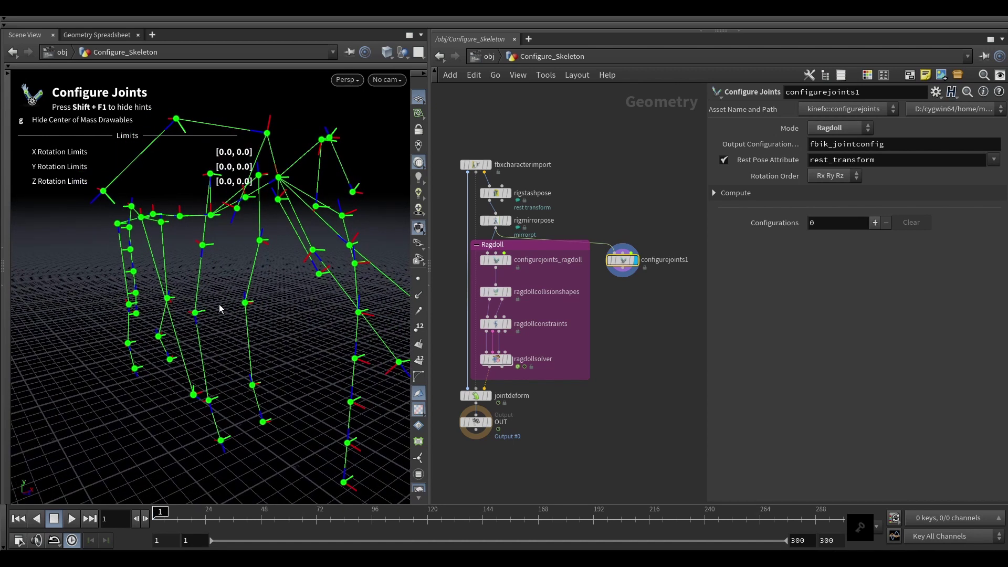
left_click(855, 177)
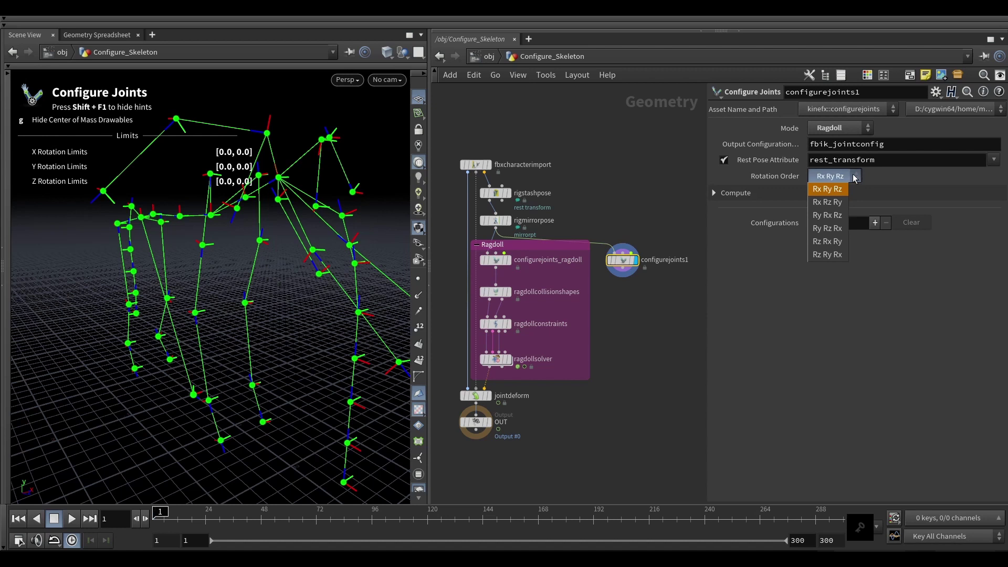
left_click(839, 255)
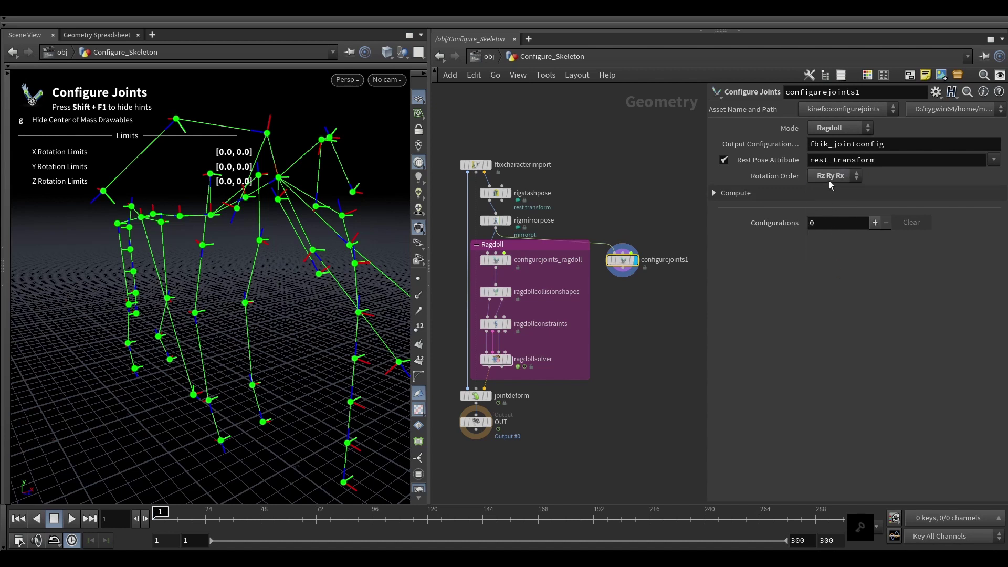
Give the C_Head joint rotation limits of about -54.76 to 52.06 in X, -46.11 to 44.76 in Y and ±11.66 in Z.
mouse_move(233, 295)
left_mouse_down()
mouse_move(241, 272)
mouse_move(219, 279)
mouse_move(226, 277)
left_mouse_up()
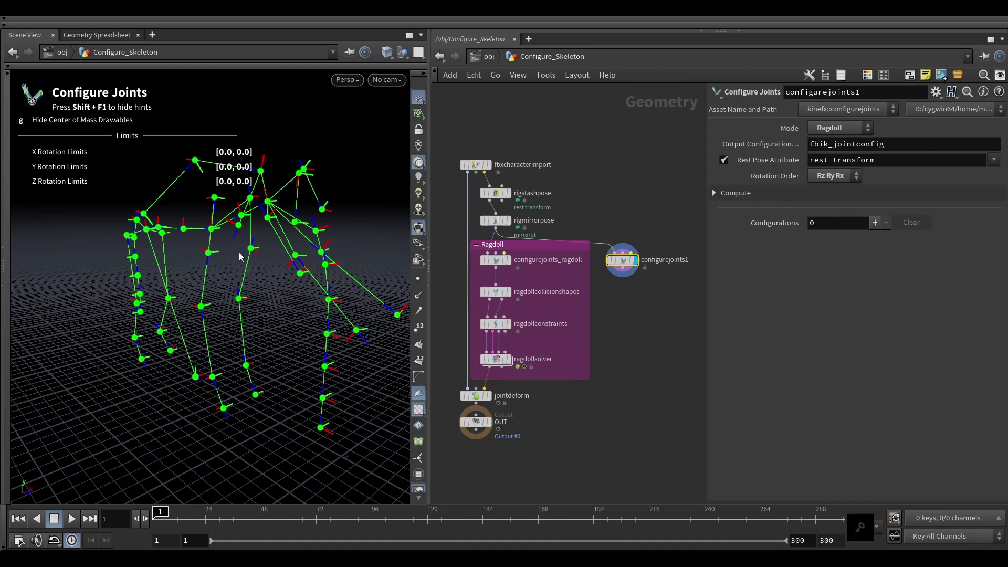
mouse_move(239, 256)
left_mouse_down()
mouse_move(243, 265)
mouse_move(252, 255)
left_mouse_up()
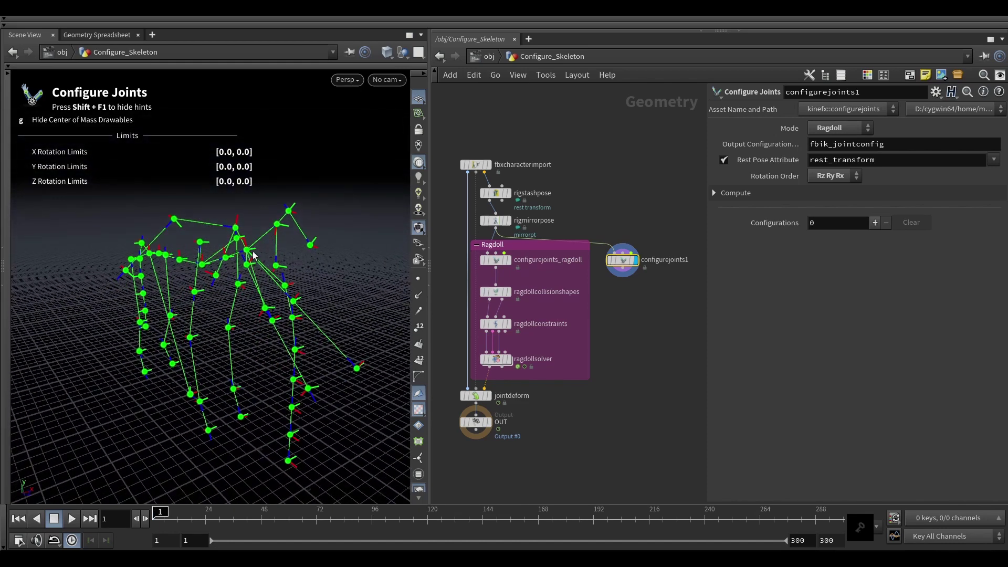
left_click(251, 252)
left_click_drag(244, 253, 263, 200)
left_click_drag(292, 253, 274, 253, "alt")
left_click_drag(205, 257, 233, 251)
left_click_drag(300, 235, 268, 201)
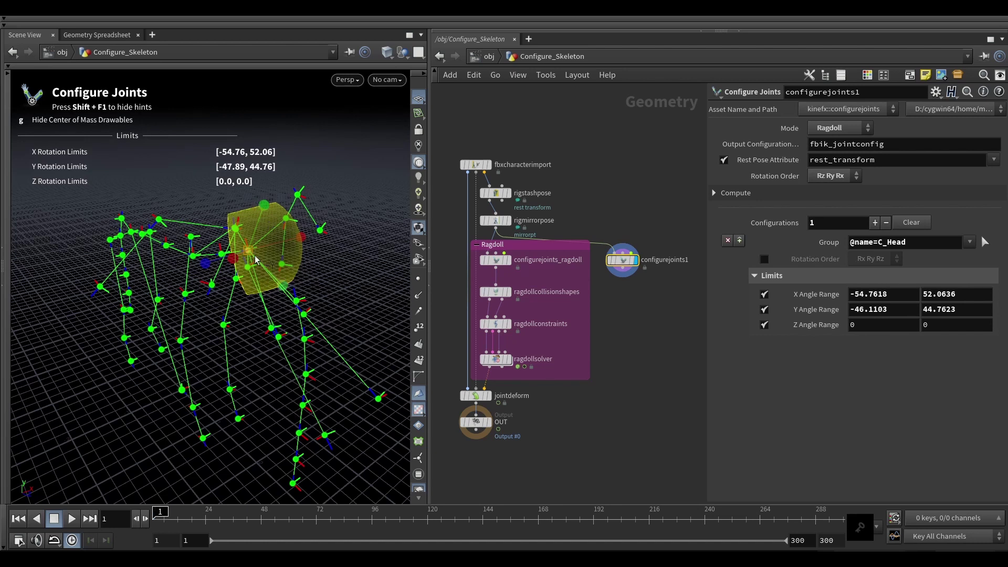
left_click_drag(261, 221, 218, 277, "alt")
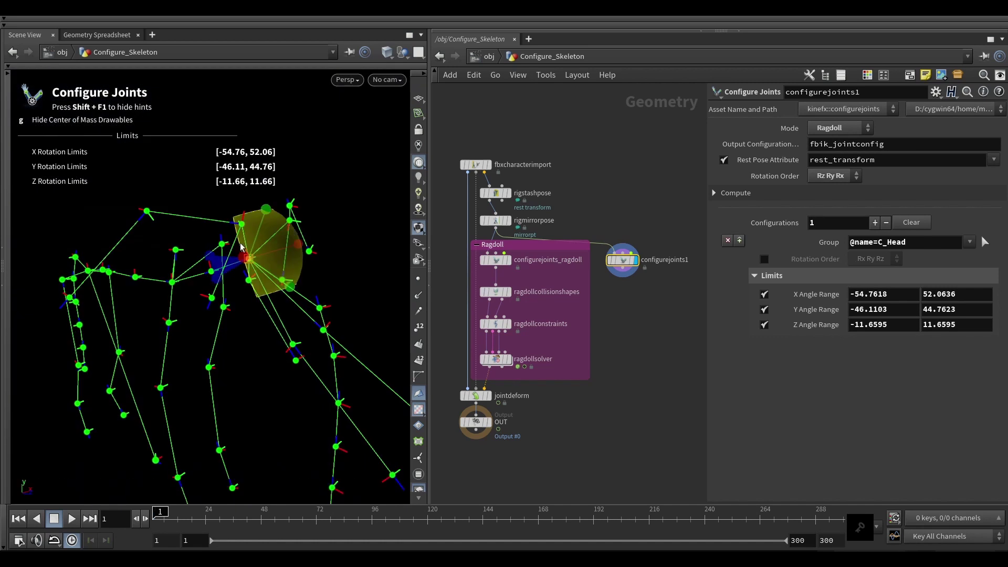
Add the R_Forearm joint and limit its rotation to about ±36.62 in X and -93.90 to 22.98 in Y.
left_click_drag(256, 264, 199, 331, "alt")
left_click(192, 339)
middle_click_drag(229, 308, 248, 289, "alt")
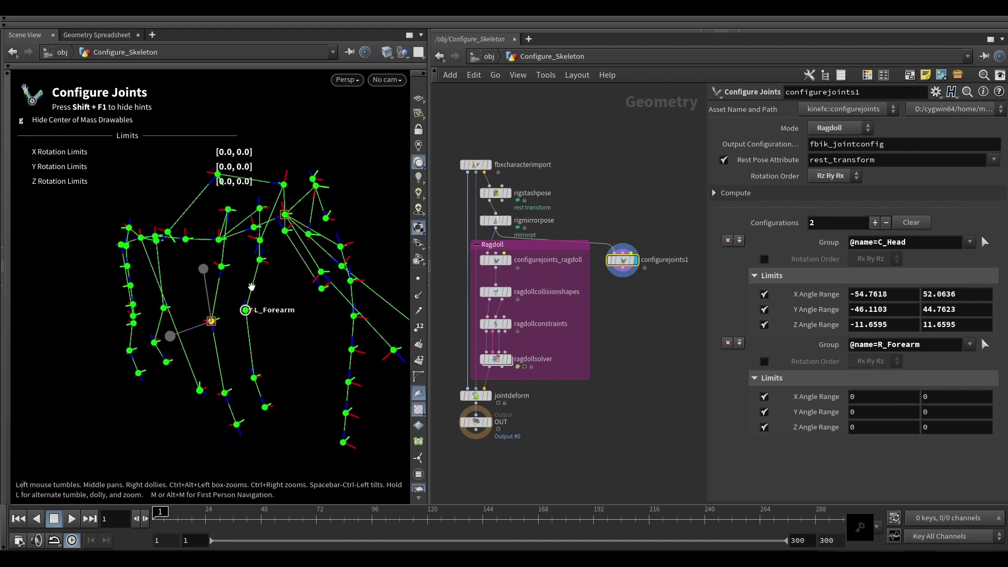
right_click_drag(248, 289, 209, 320, "alt")
left_click_drag(219, 288, 226, 353, "alt")
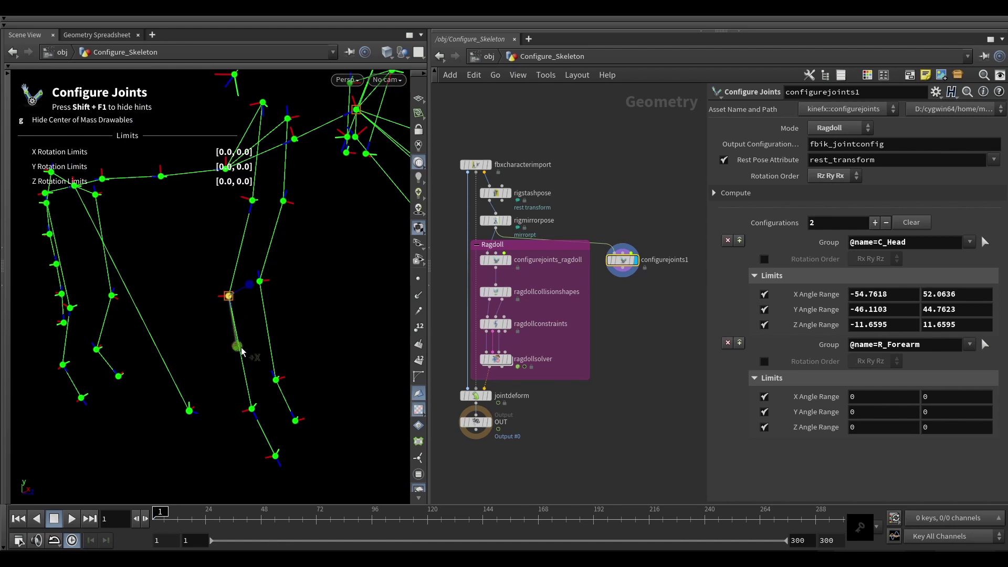
left_click_drag(238, 348, 223, 358)
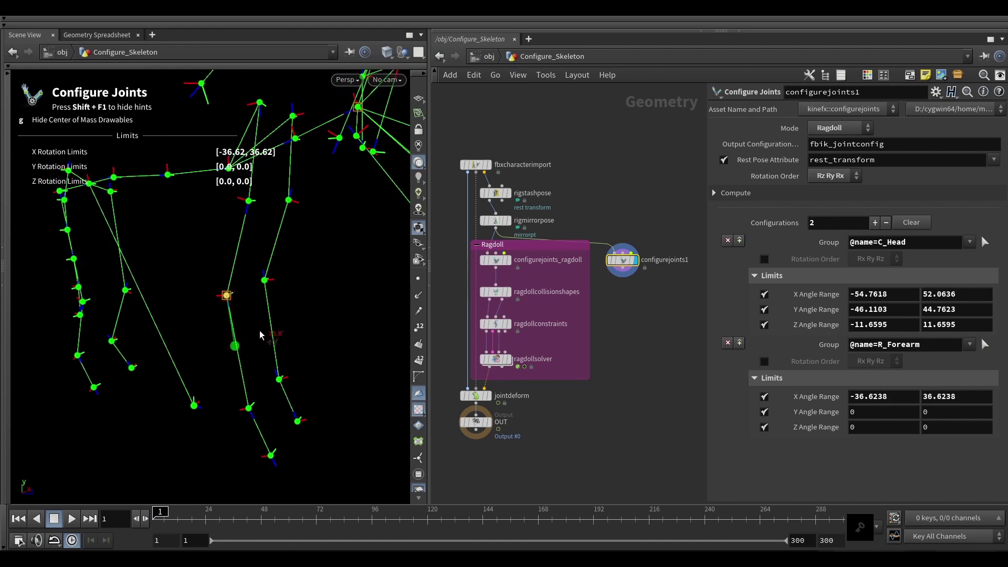
left_click_drag(225, 349, 218, 353)
left_click_drag(219, 353, 244, 311, "alt")
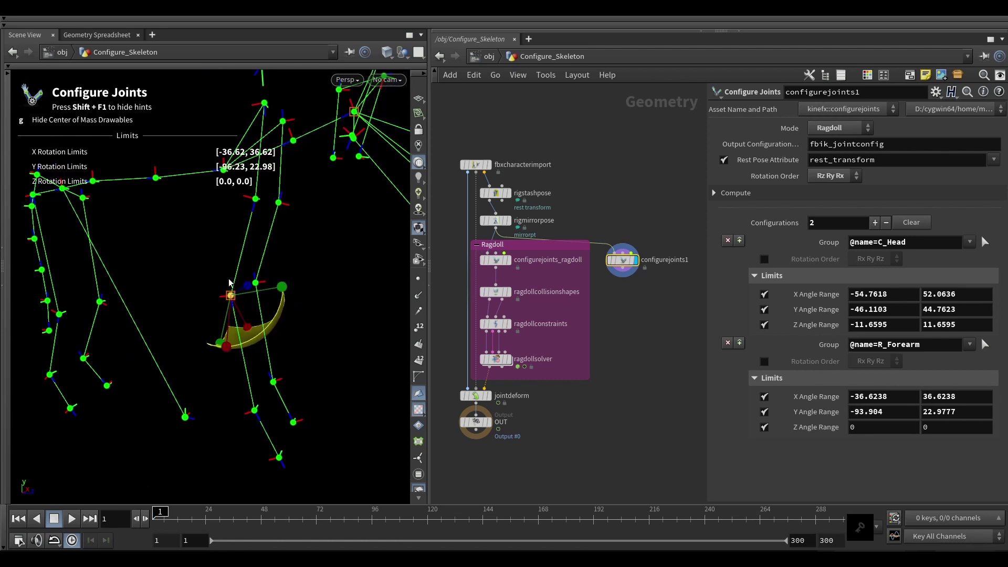
Set the R_Forearm joint's Z rotation limits to about ±12.81 and leave interactive joint editing.
left_click_drag(237, 280, 261, 326, "alt")
left_click_drag(317, 360, 324, 364)
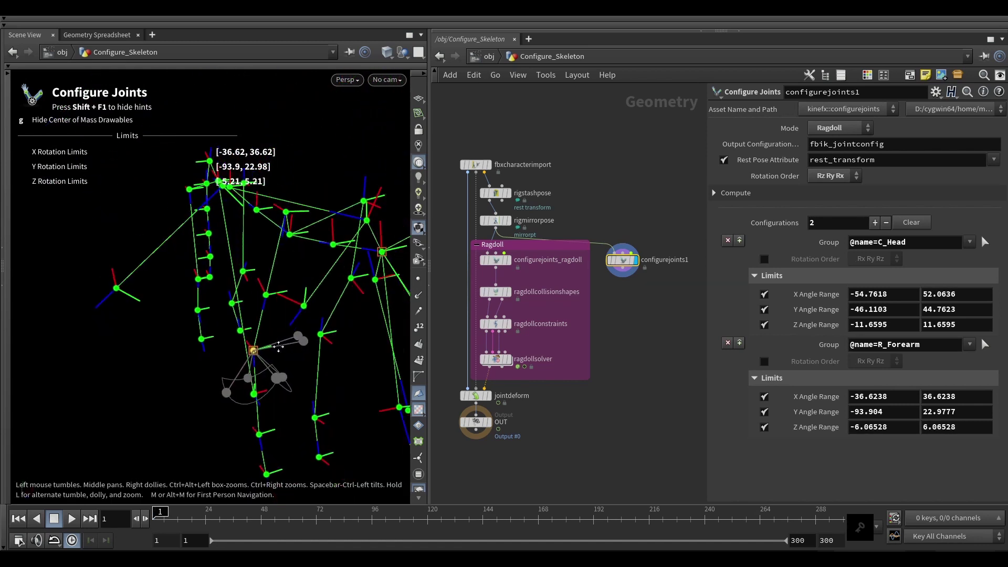
middle_click_drag(279, 347, 295, 336, "alt")
left_click_drag(323, 337, 310, 294)
middle_click_drag(310, 294, 271, 311, "alt")
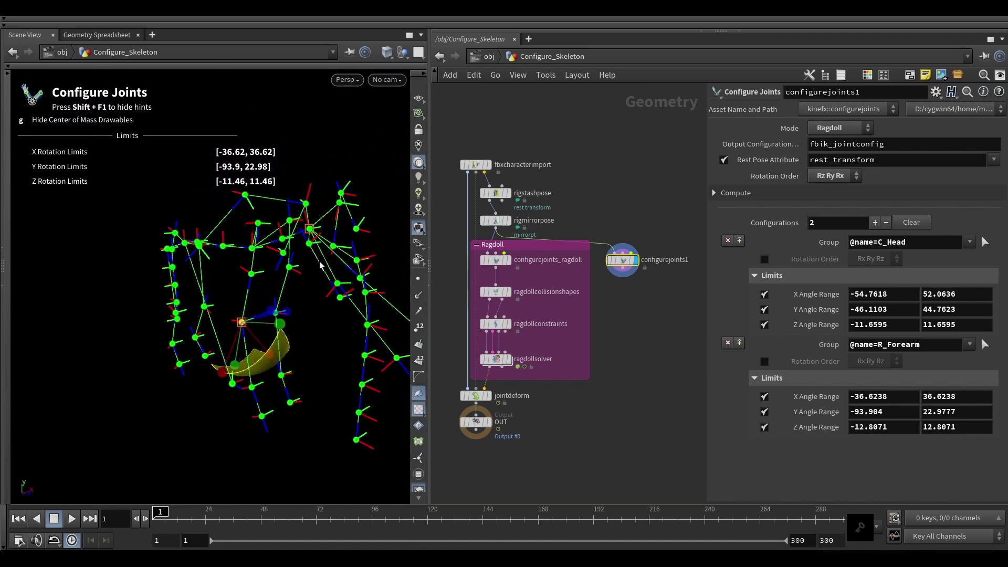
left_click_drag(321, 265, 252, 289)
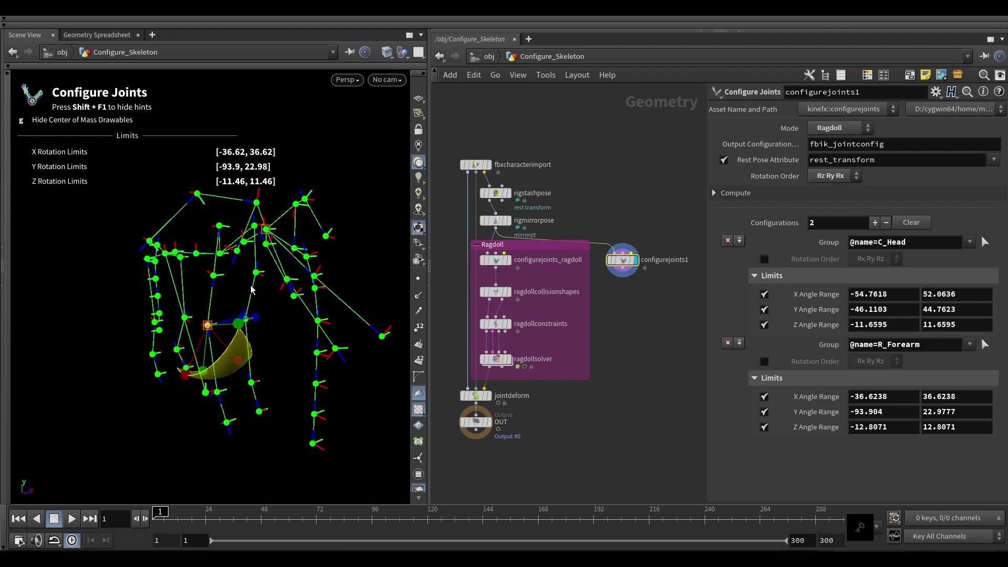
left_click_drag(236, 277, 284, 323, "alt")
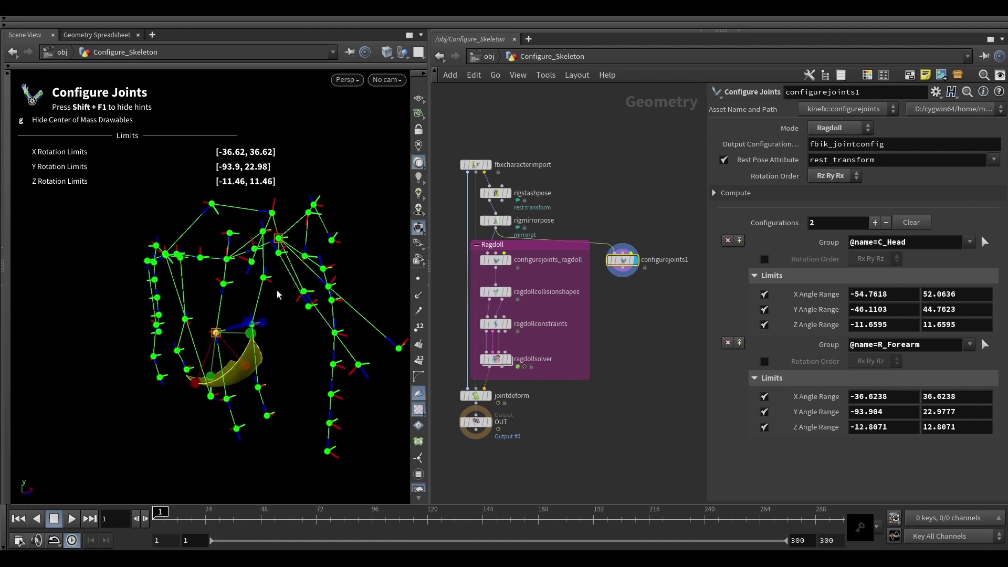
left_click_drag(263, 270, 257, 280, "alt")
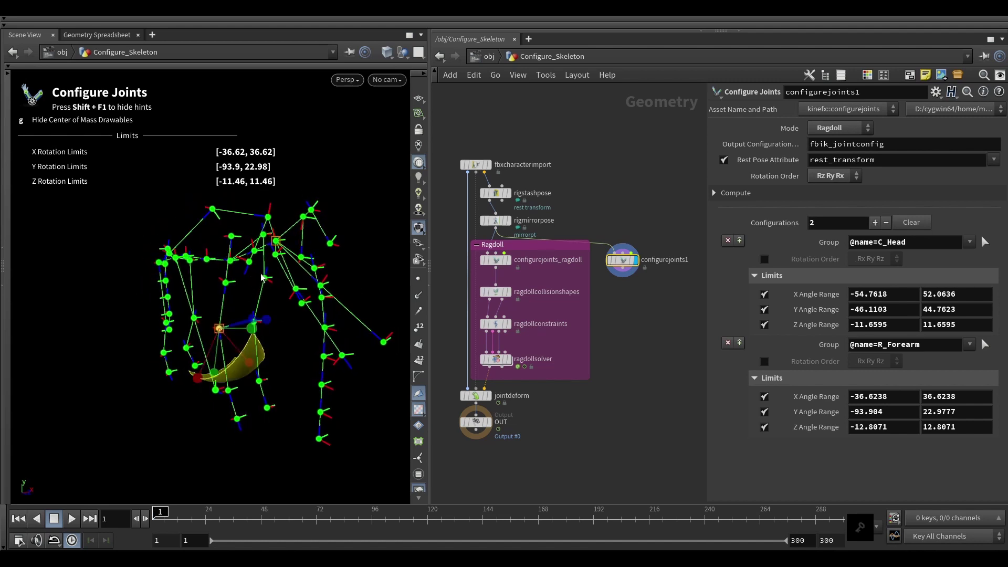
key("Escape")
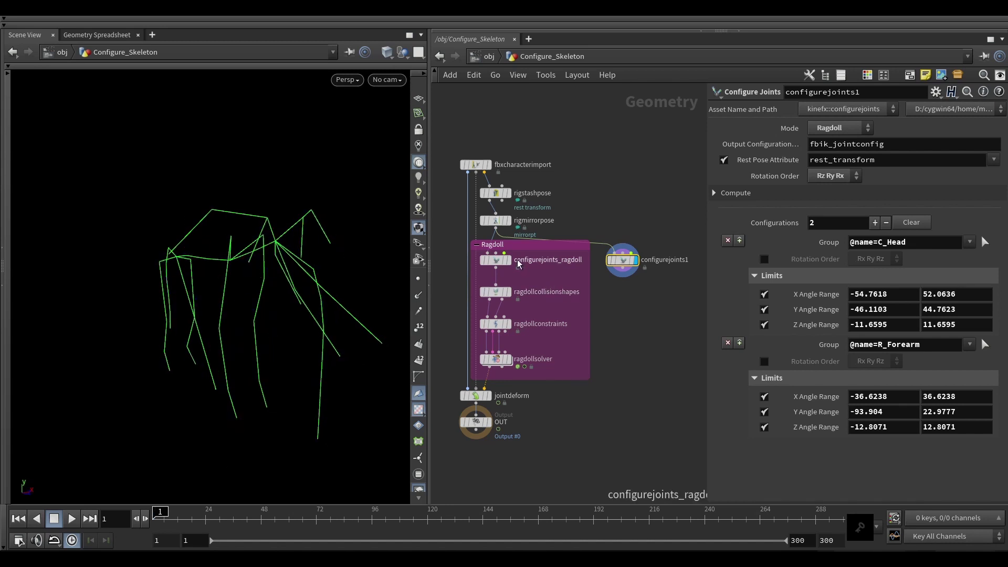
Display configurejoints_ragdoll and review its rotation limits for the foot, tail and upper arm joints.
left_click(504, 262)
scroll(973, 266, "down", 5)
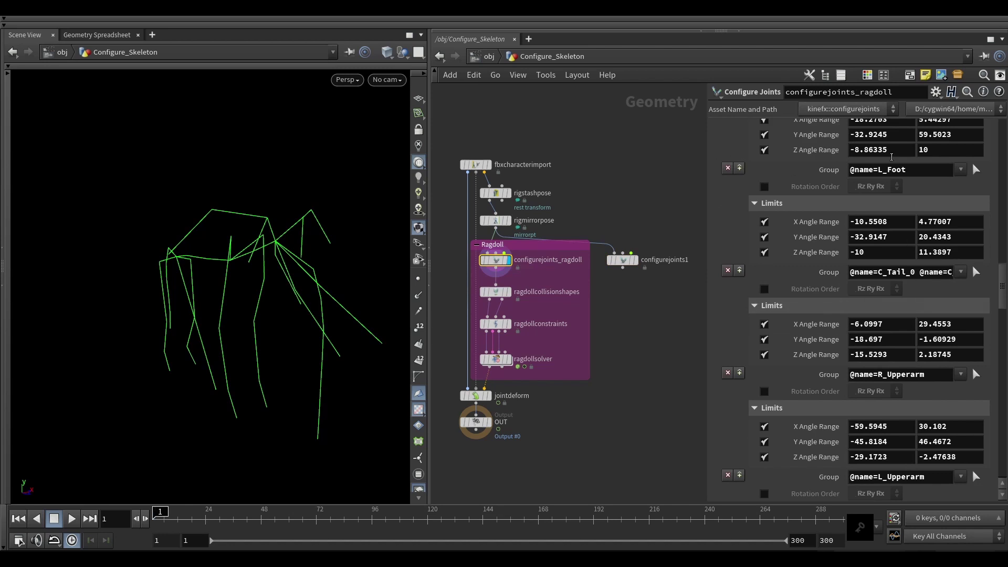
Review the thigh and clavicle rotation limits of configurejoints_ragdoll and show its joints interactively in the viewport.
left_click_drag(1002, 283, 1002, 158)
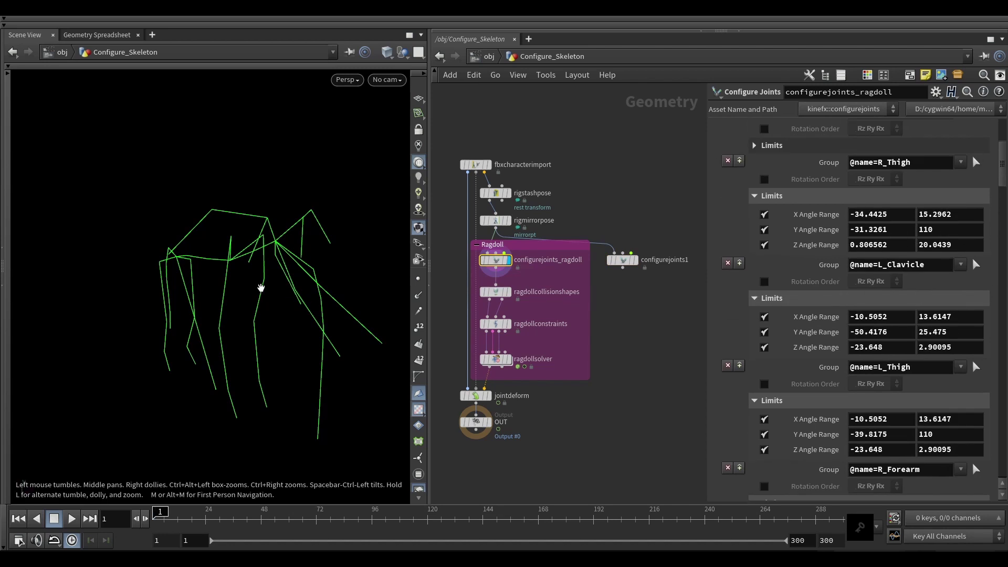
key("Return")
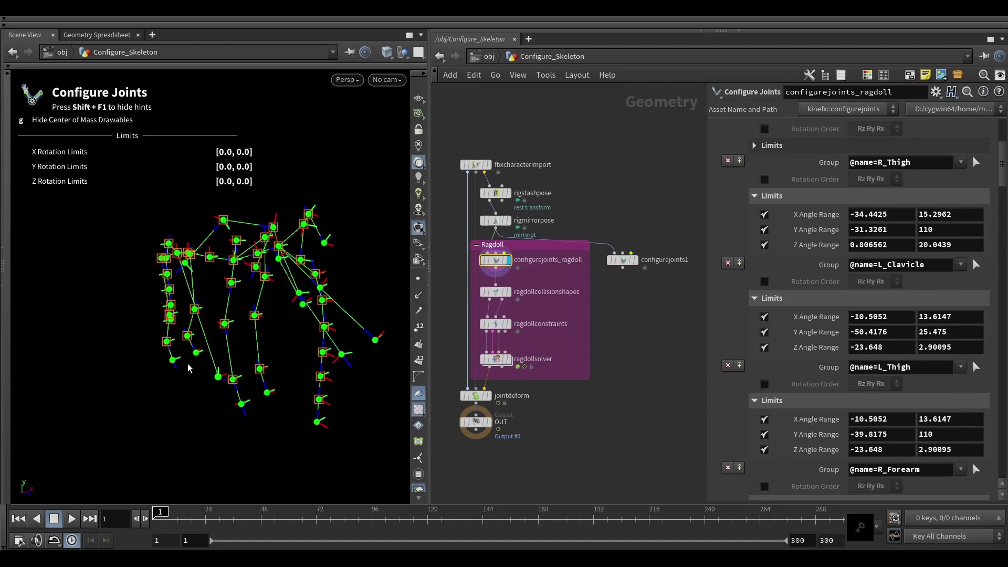
left_click_drag(315, 297, 302, 294, "alt")
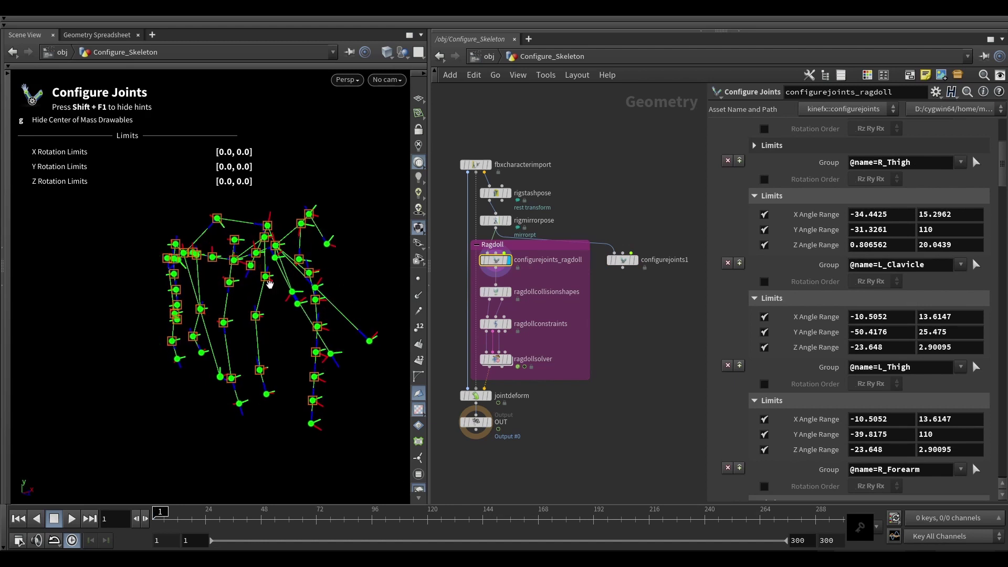
Add a Ragdoll Collision Shapes node below configurejoints1 and display it.
key("Tab")
type("ragdo")
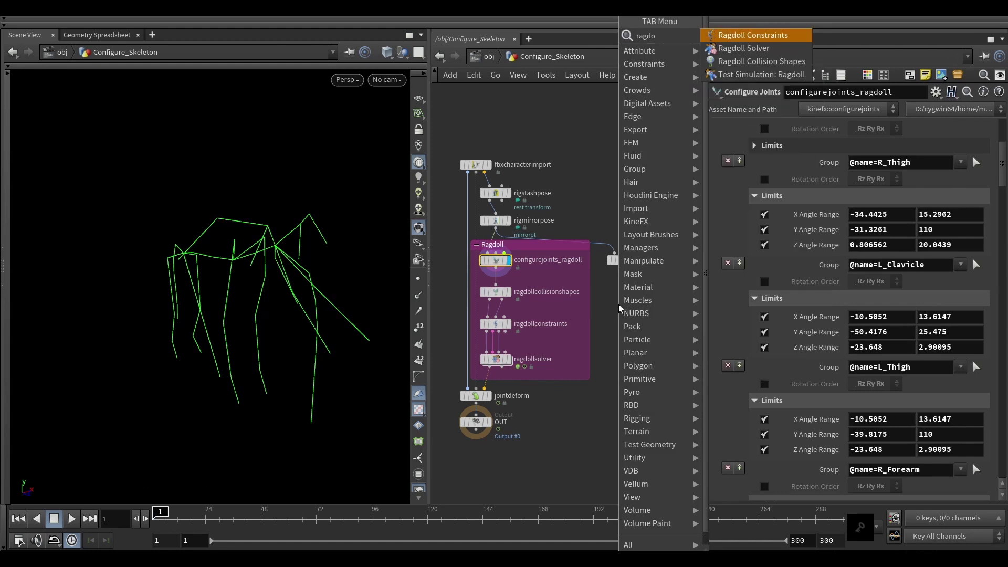
key("Return")
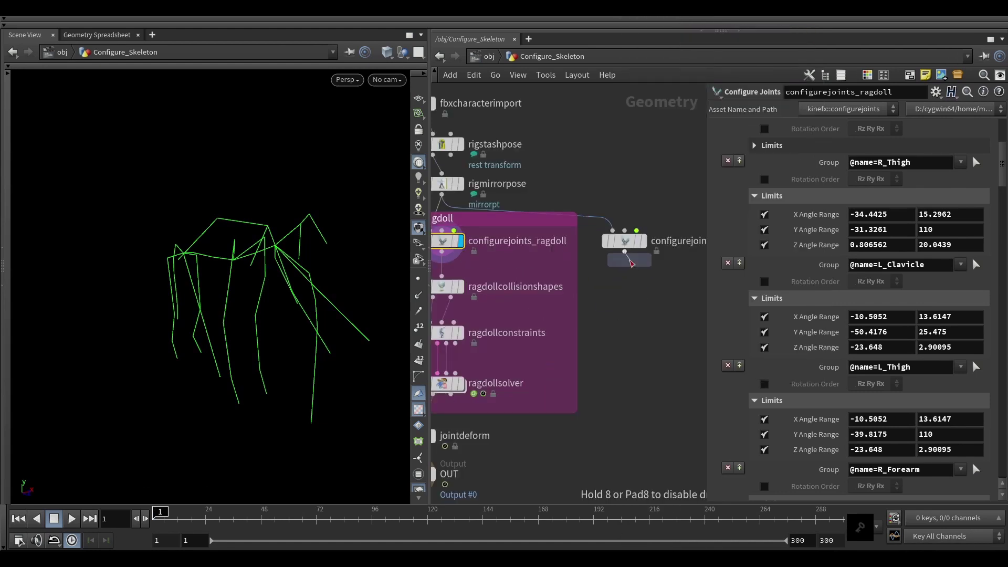
left_click(627, 284)
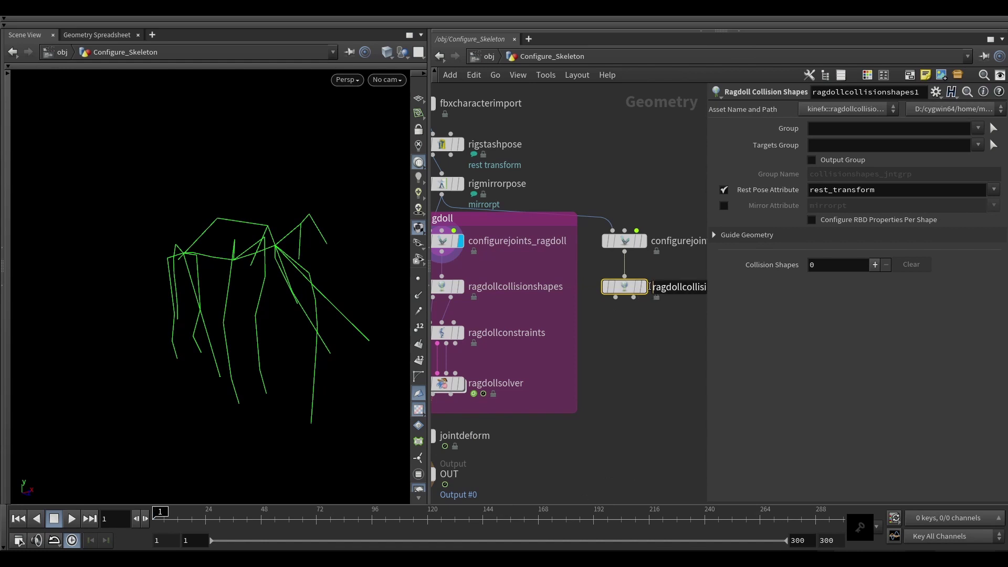
left_click(643, 286)
Start interactive editing of the new collision shapes node in the viewport.
left_click_drag(331, 294, 255, 282, "alt")
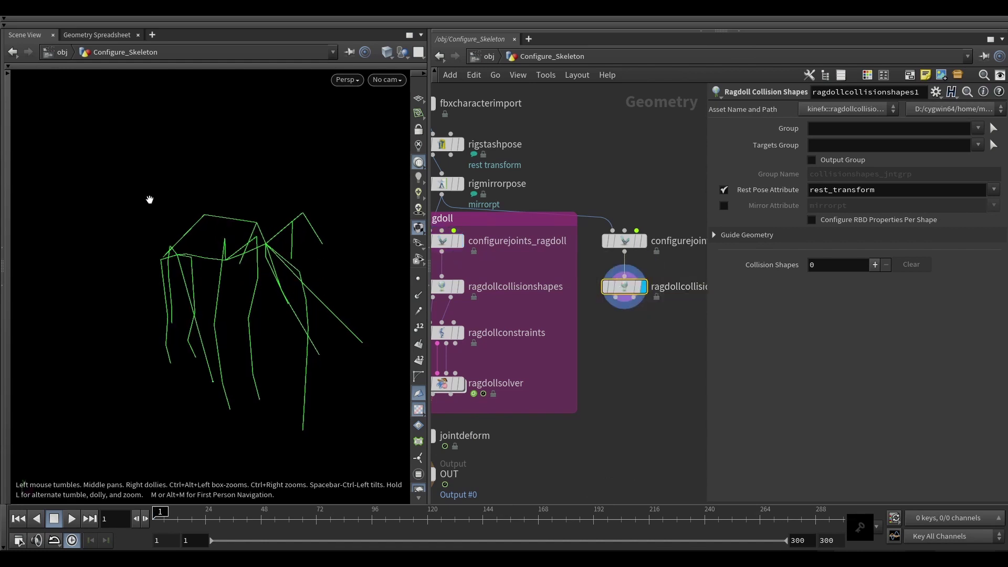
scroll(200, 301, "down", 3)
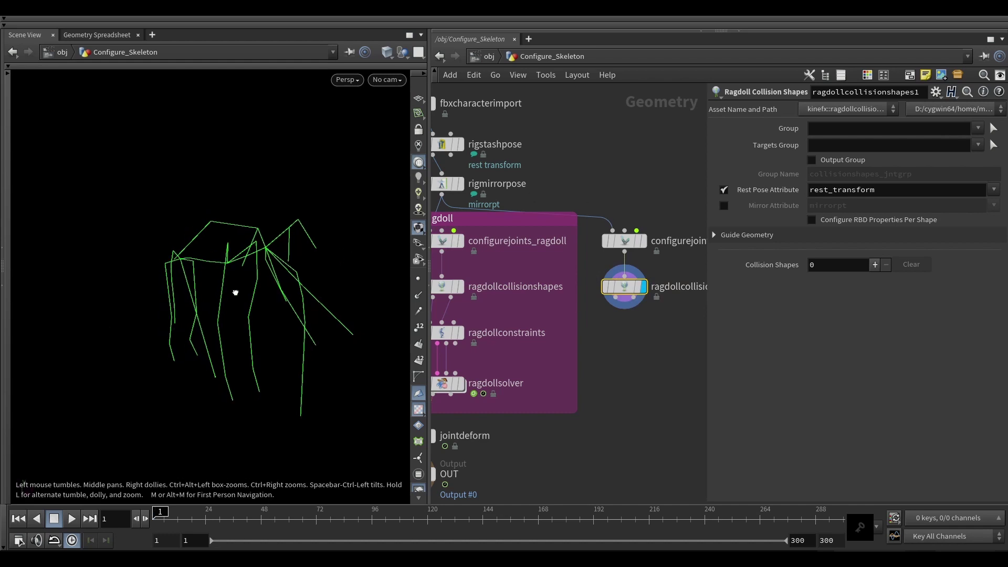
scroll(550, 190, "down", 2)
middle_click_drag(551, 191, 573, 210)
left_click_drag(227, 317, 229, 312)
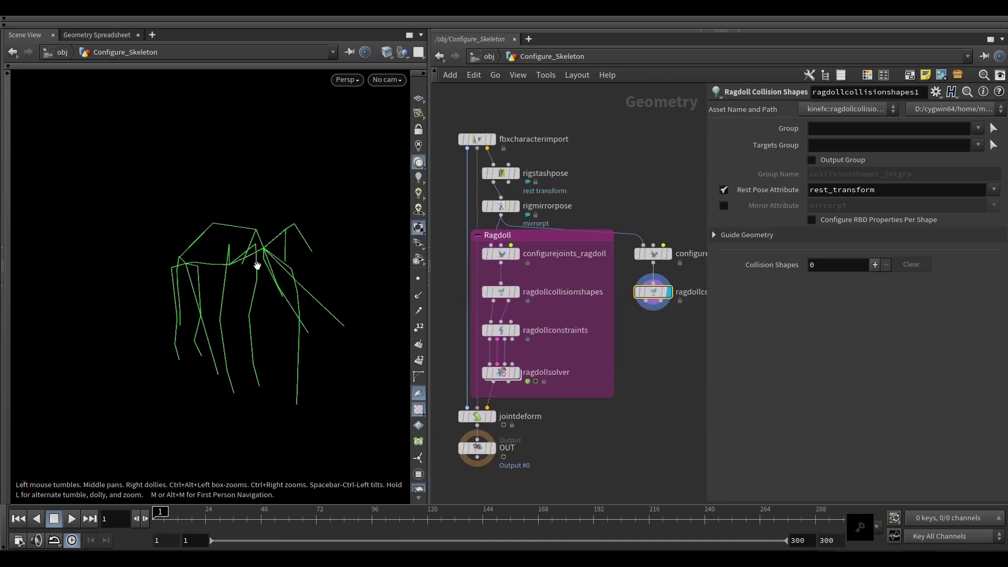
key("Return")
left_click_drag(254, 296, 167, 270)
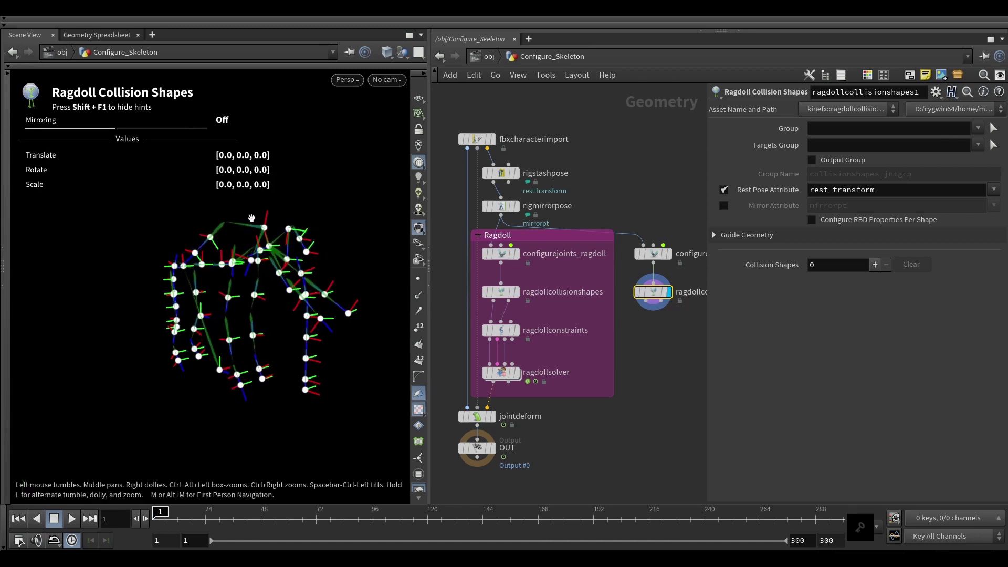
left_click_drag(250, 221, 254, 246)
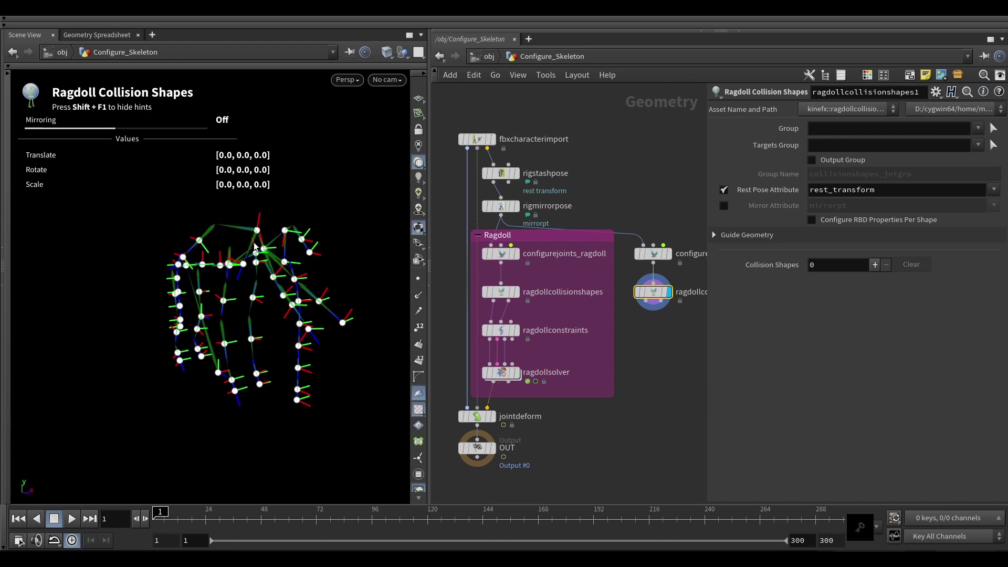
mouse_move(254, 245)
left_mouse_down()
mouse_move(272, 263)
mouse_move(284, 246)
mouse_move(267, 253)
left_mouse_up()
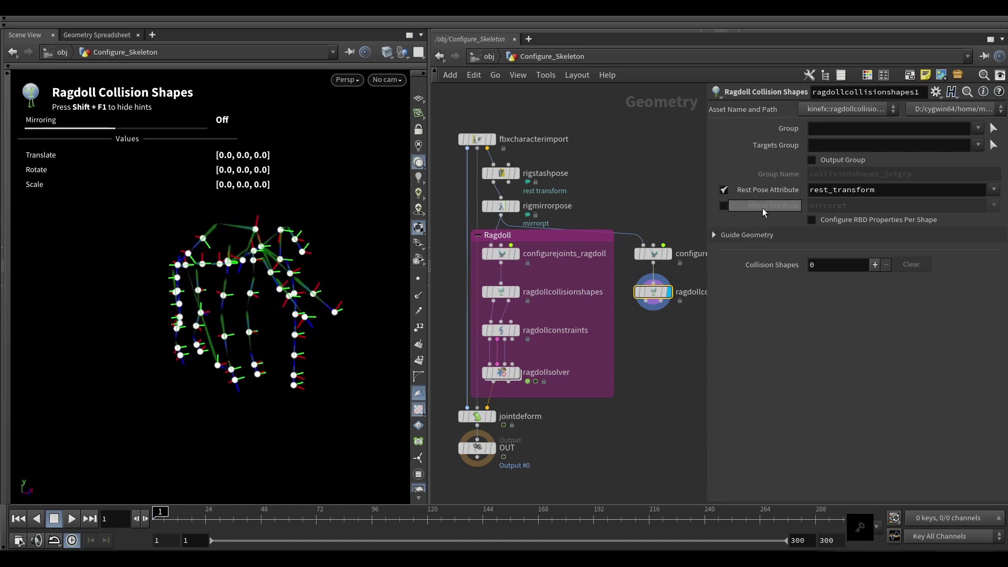
Enable the mirrorpt Mirror Attribute on the collision shapes node and turn on mirroring for its interactive editing.
mouse_move(500, 213)
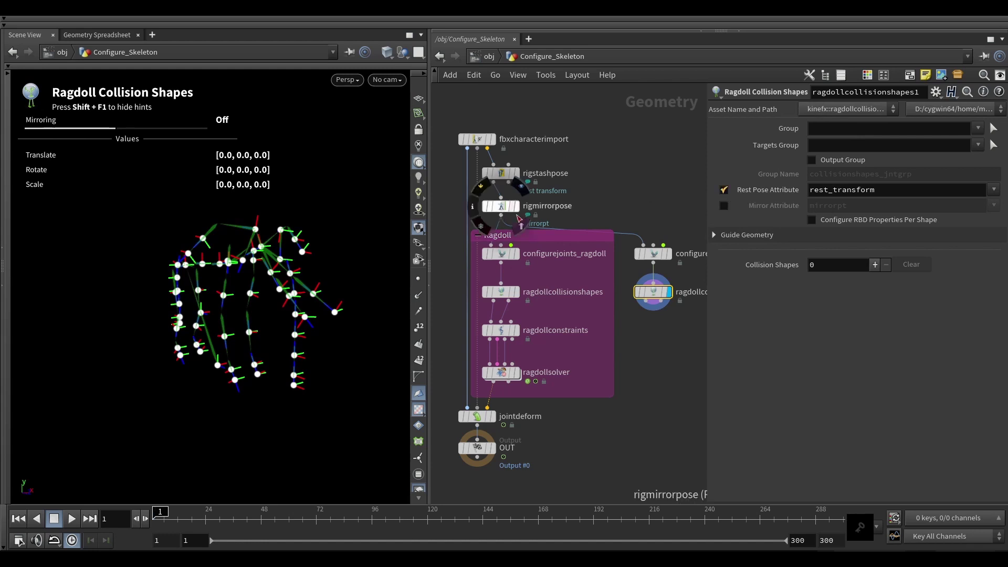
left_click(724, 205)
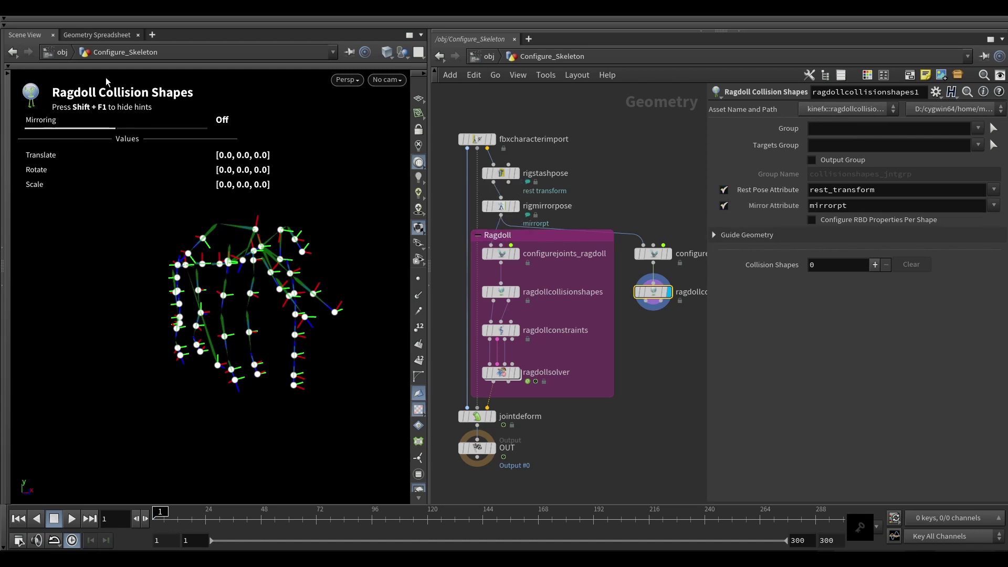
left_click(46, 65)
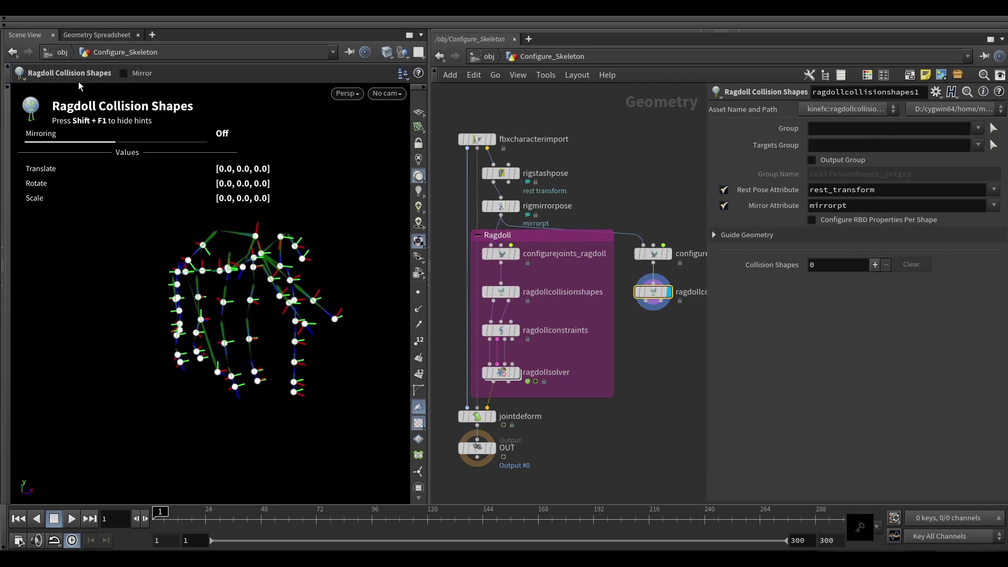
left_click(142, 74)
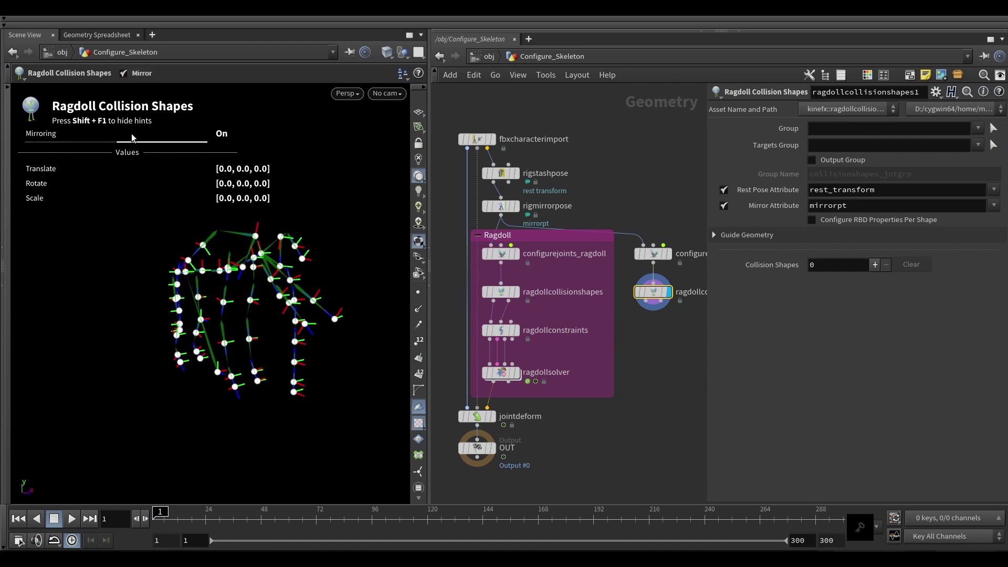
mouse_move(265, 228)
middle_mouse_down("alt")
mouse_move(253, 236)
mouse_move(261, 233)
middle_mouse_up("alt")
left_click_drag(261, 233, 260, 238)
key("Return")
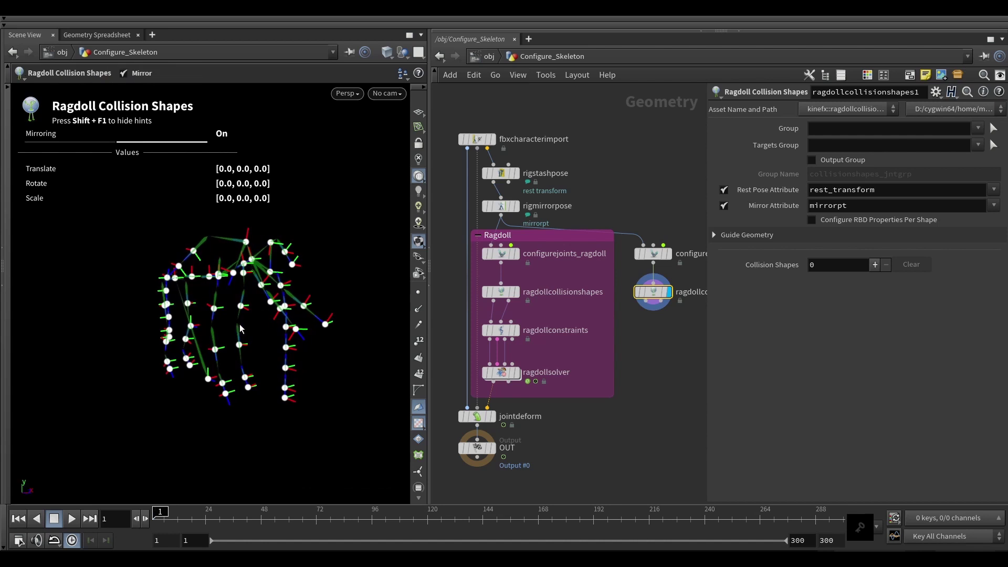
left_click_drag(222, 269, 226, 270, "alt")
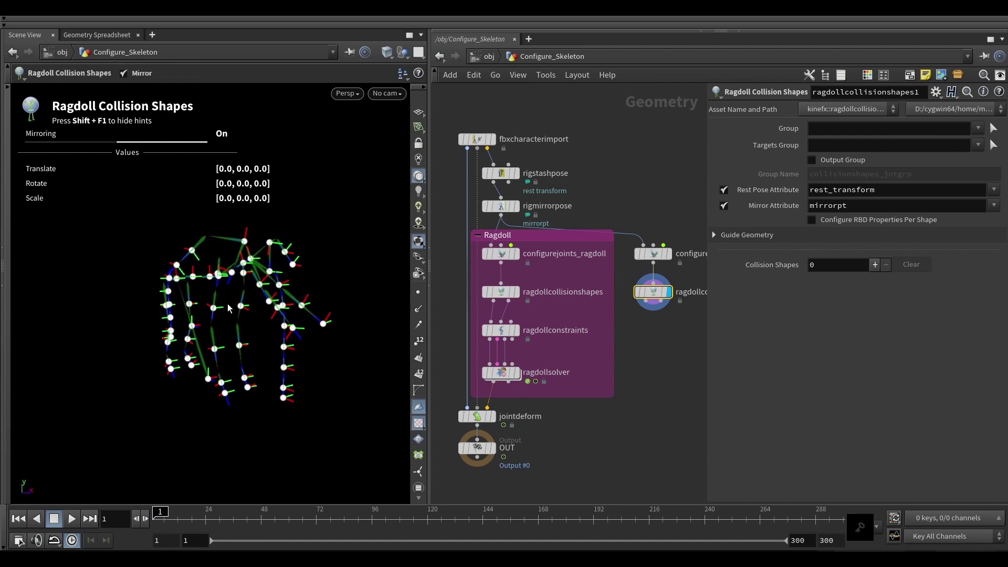
left_click_drag(227, 308, 237, 304, "alt")
right_click_drag(236, 305, 230, 305, "alt")
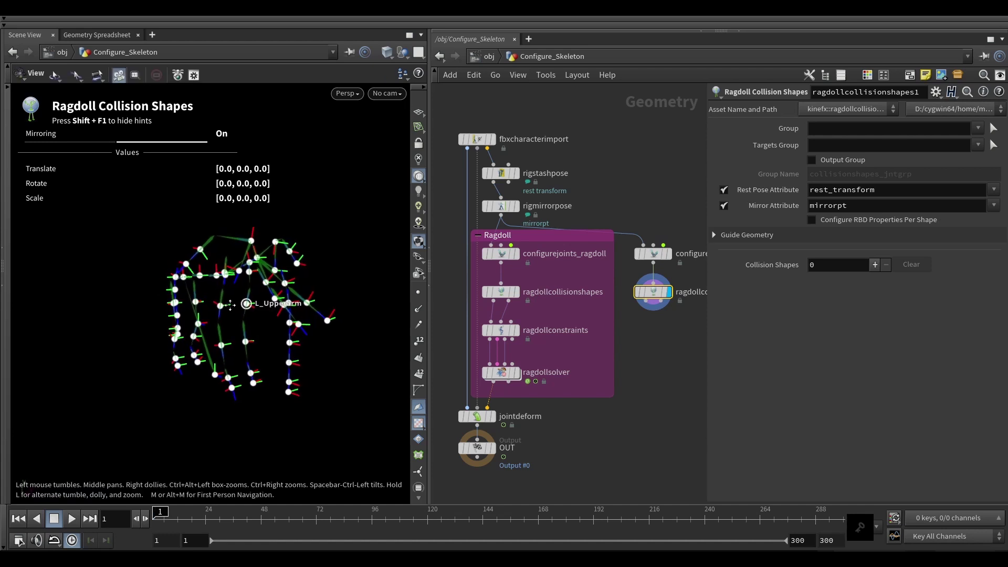
left_click_drag(230, 305, 272, 298)
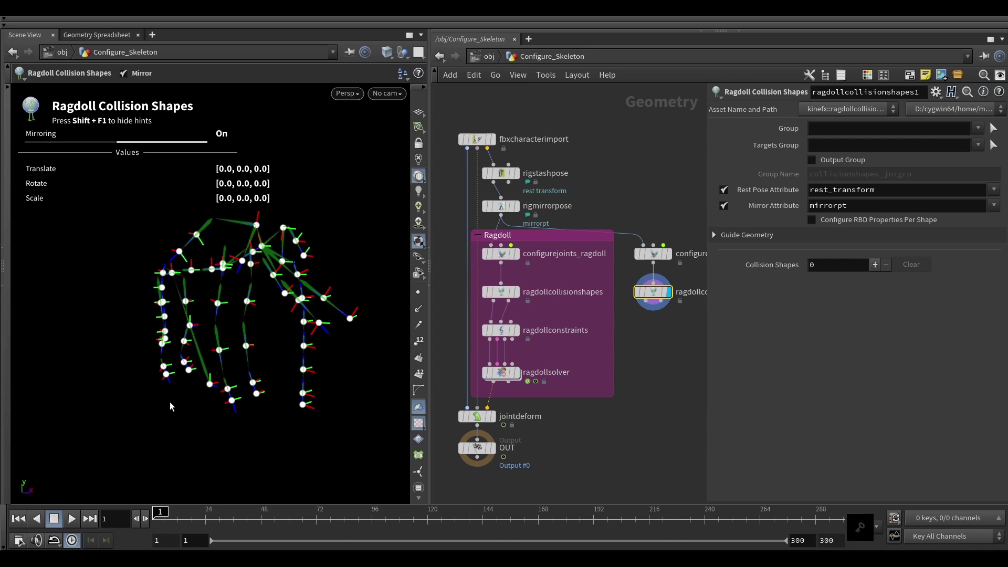
left_click_drag(260, 316, 254, 314)
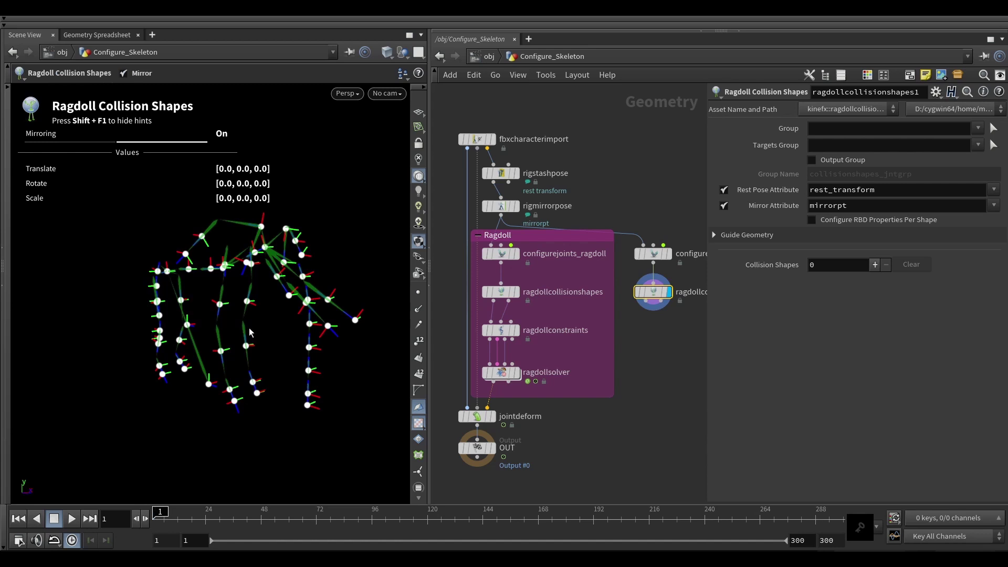
right_click_drag(249, 333, 241, 408, "alt")
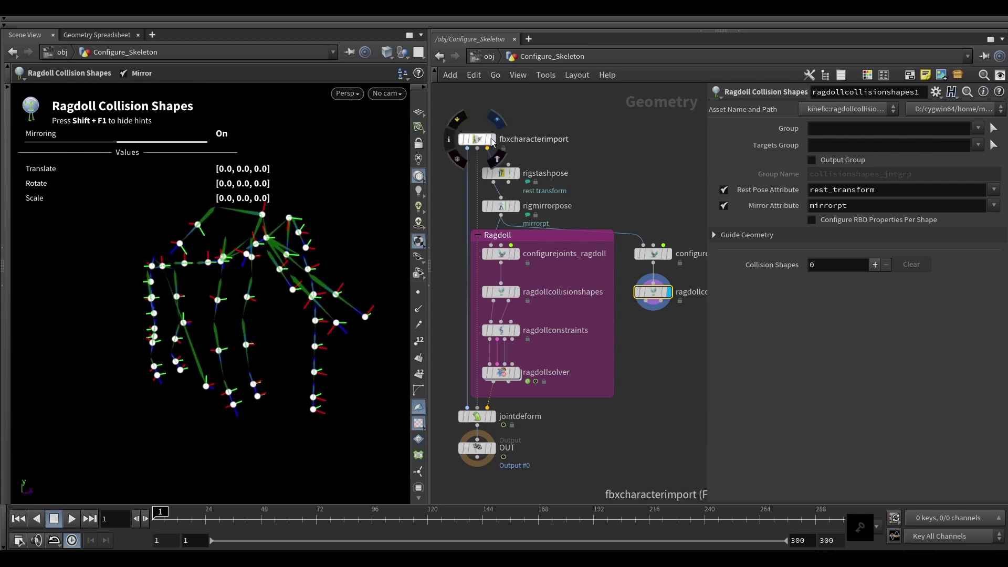
Overlay the fbxcharacterimport elephant mesh on the skeleton as a template and examine the foot joints against it.
left_click(487, 138)
right_click_drag(220, 384, 266, 384, "alt")
scroll(267, 384, "up", 5)
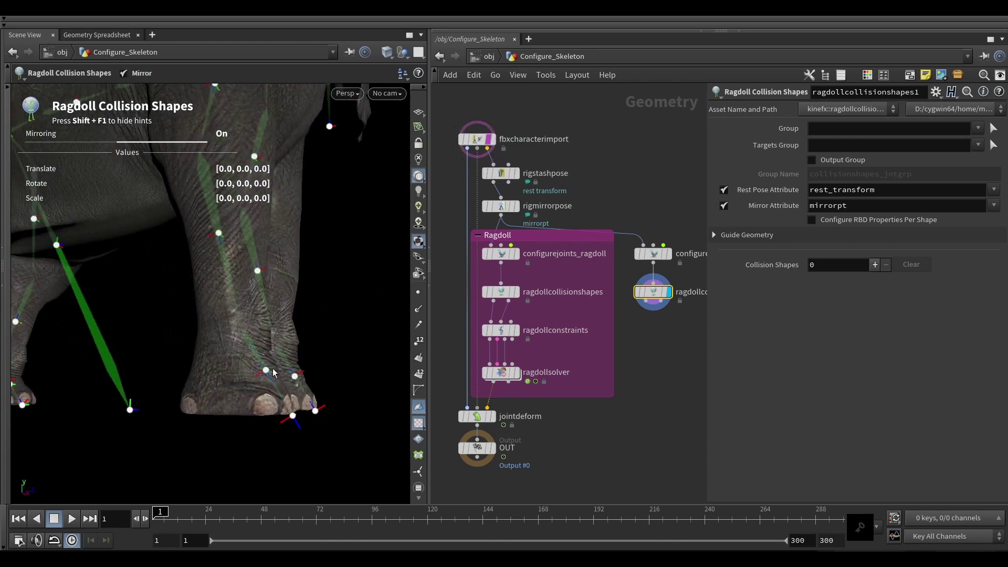
key("space")
left_click_drag(254, 355, 297, 349)
scroll(299, 348, "down", 10)
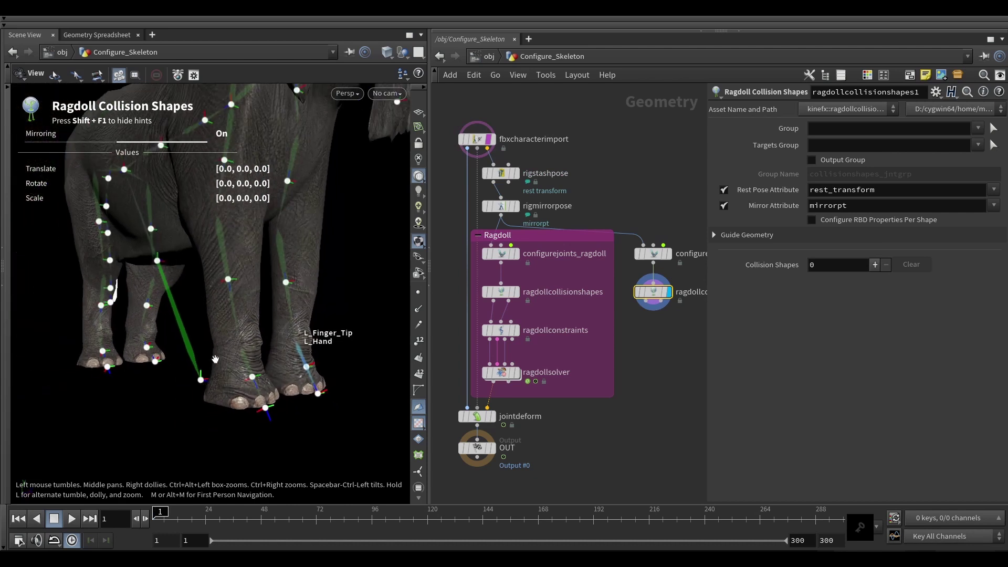
left_click_drag(271, 317, 269, 300)
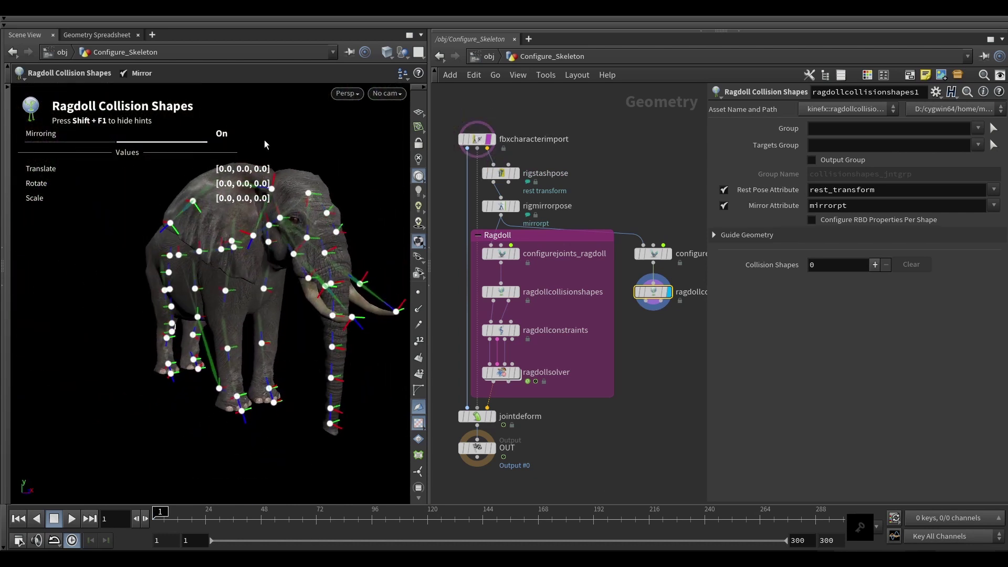
Examine the joints against the whole elephant body and hide the fbxcharacterimport template mesh.
key("space")
left_click_drag(200, 307, 219, 291)
key("space")
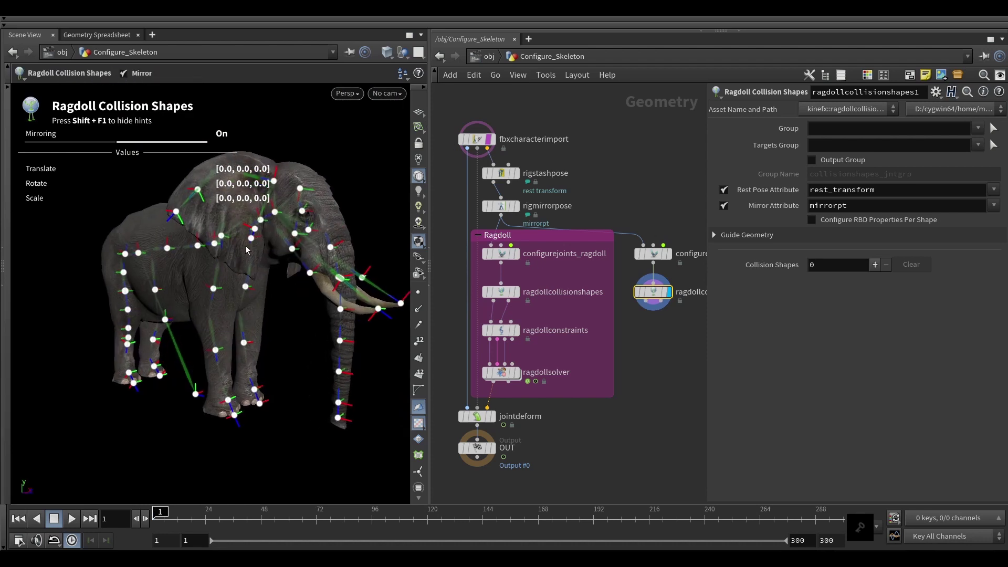
key("space")
mouse_move(261, 299)
left_mouse_down()
mouse_move(236, 309)
mouse_move(252, 281)
left_mouse_up()
left_click(489, 138)
key("space")
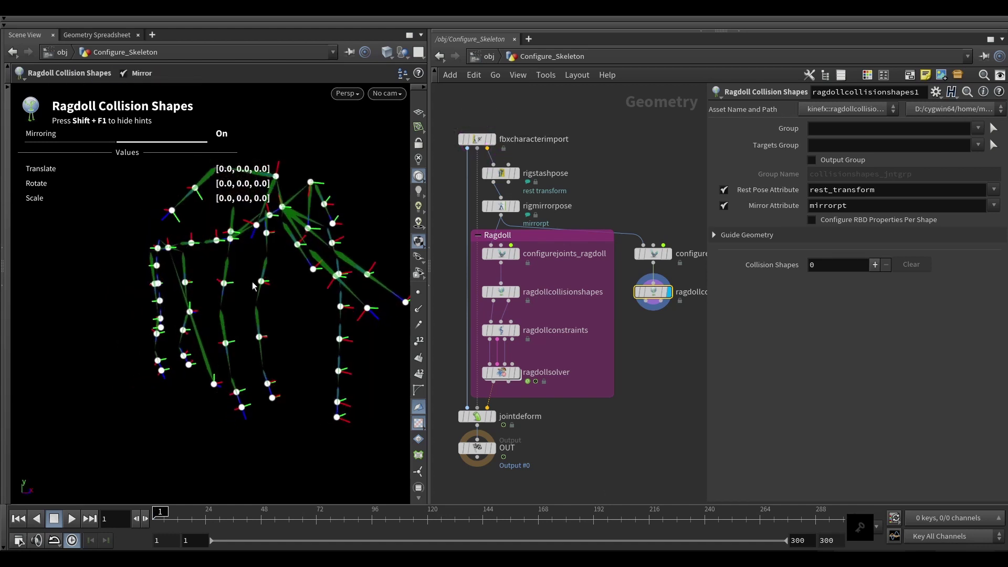
Switch to point selection and select the front leg joints at the forearms and hands.
key("s")
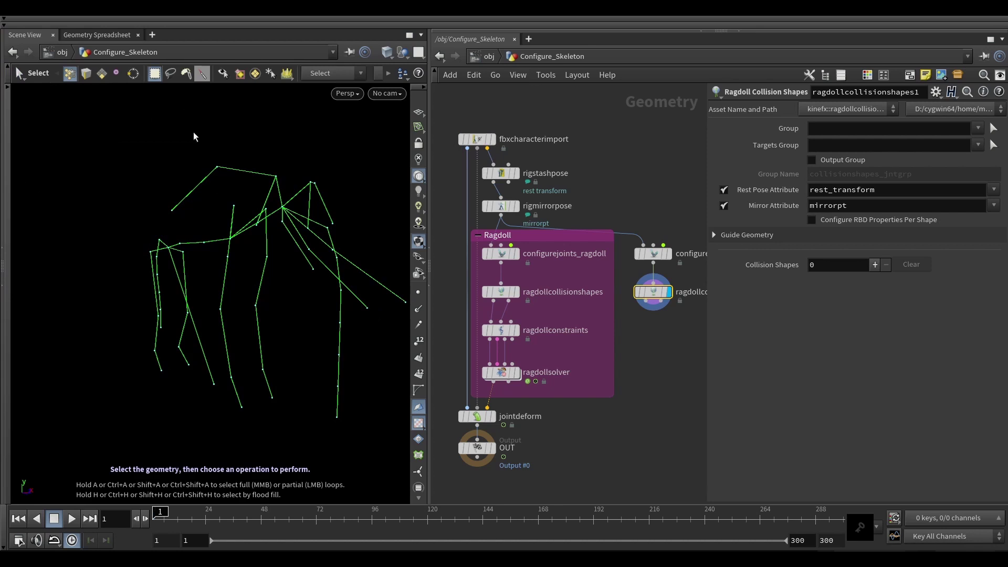
left_click_drag(214, 300, 273, 332)
left_click_drag(226, 368, 277, 387)
key("space")
mouse_move(236, 254)
left_mouse_down()
mouse_move(226, 257)
mouse_move(258, 227)
mouse_move(237, 244)
left_mouse_up()
key("space")
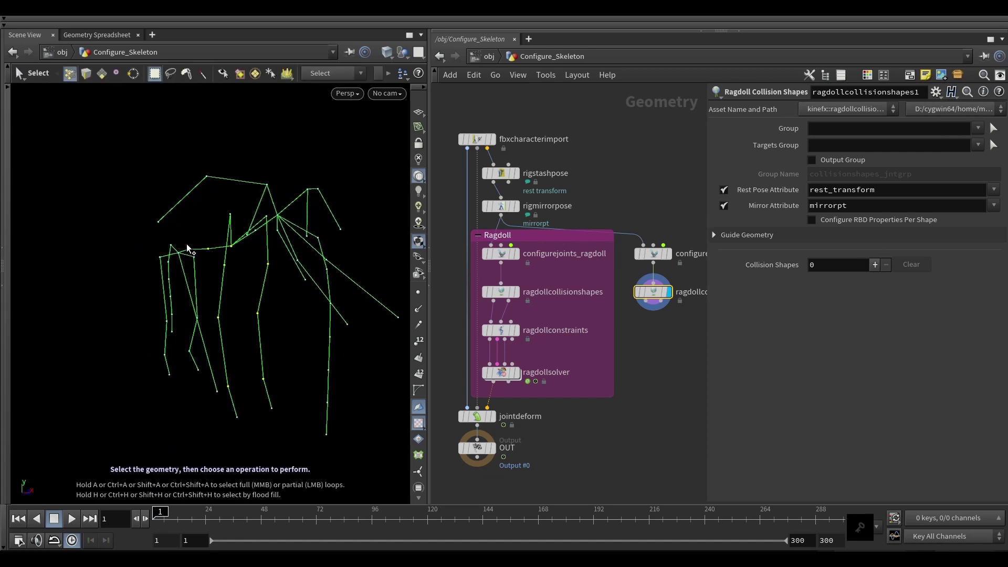
Add the spine, head and hind leg joints to the selection and use it as the collision shapes node's Group.
key("space")
left_click_drag(225, 231, 249, 224)
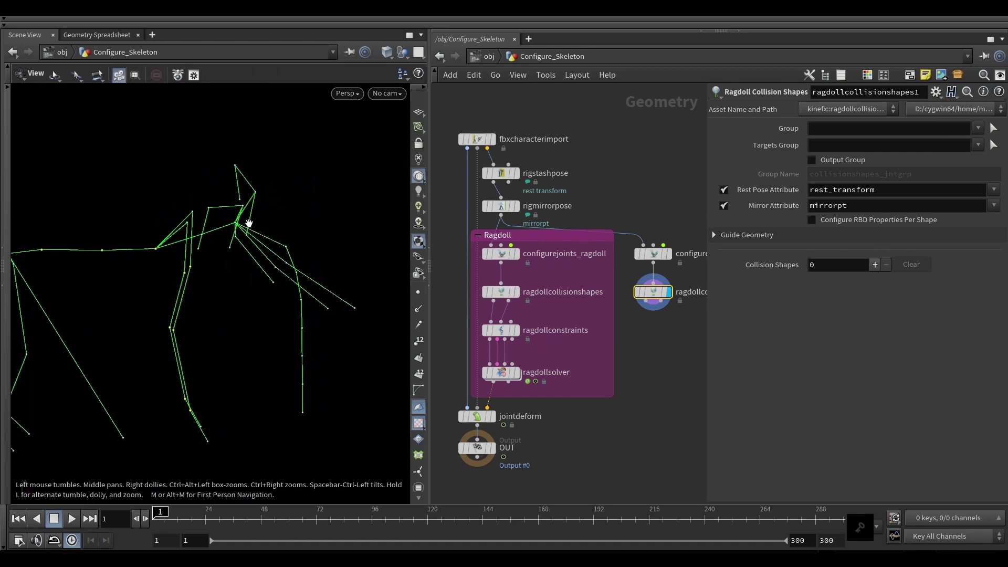
key("space")
right_click_drag(238, 229, 182, 254)
mouse_move(182, 254)
left_mouse_down()
mouse_move(163, 260)
mouse_move(196, 263)
left_mouse_up()
key("space")
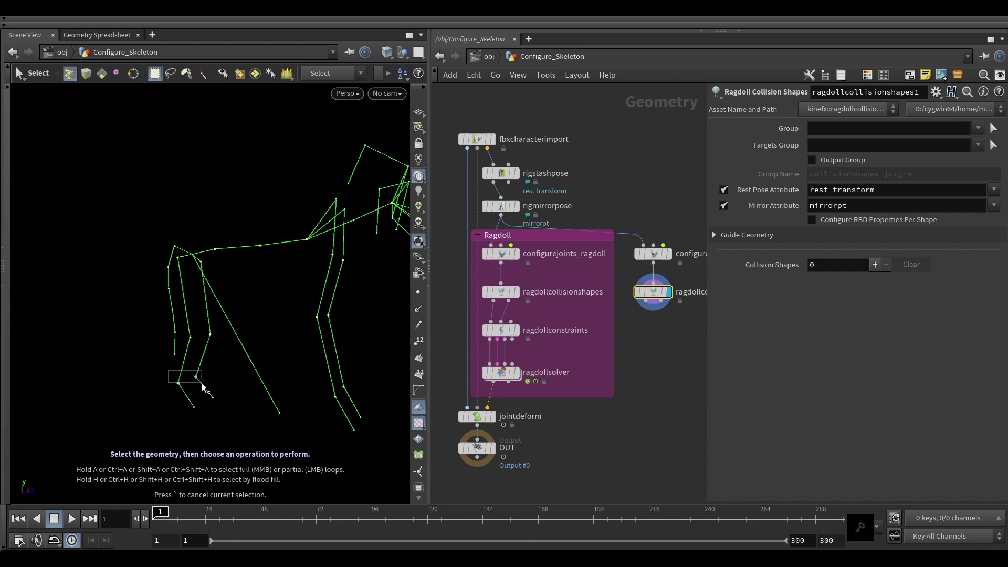
key("space")
left_click_drag(296, 310, 228, 268)
key("Return")
Overlay the fbxcharacterimport mesh as a template and add mirrored capsule collision shapes to the L_Upperarm and R_Upperarm joints.
left_click(493, 139)
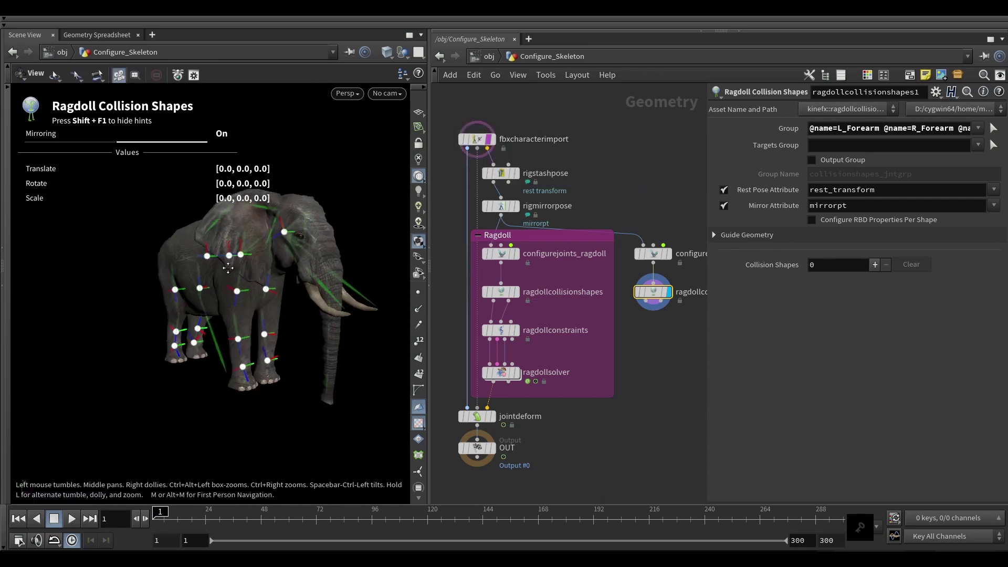
right_click_drag(228, 268, 165, 218)
right_click_drag(274, 180, 238, 251)
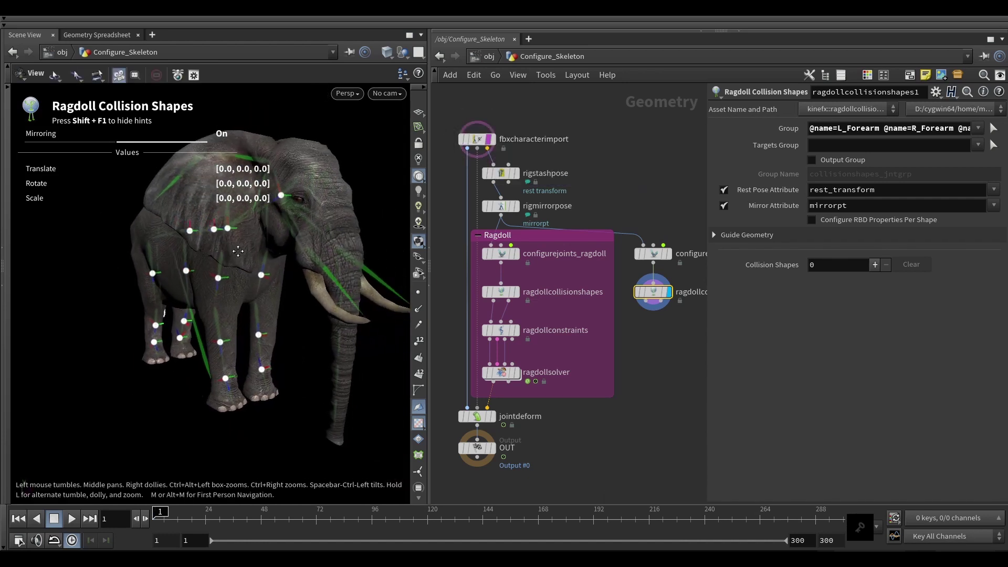
left_click_drag(238, 251, 227, 255)
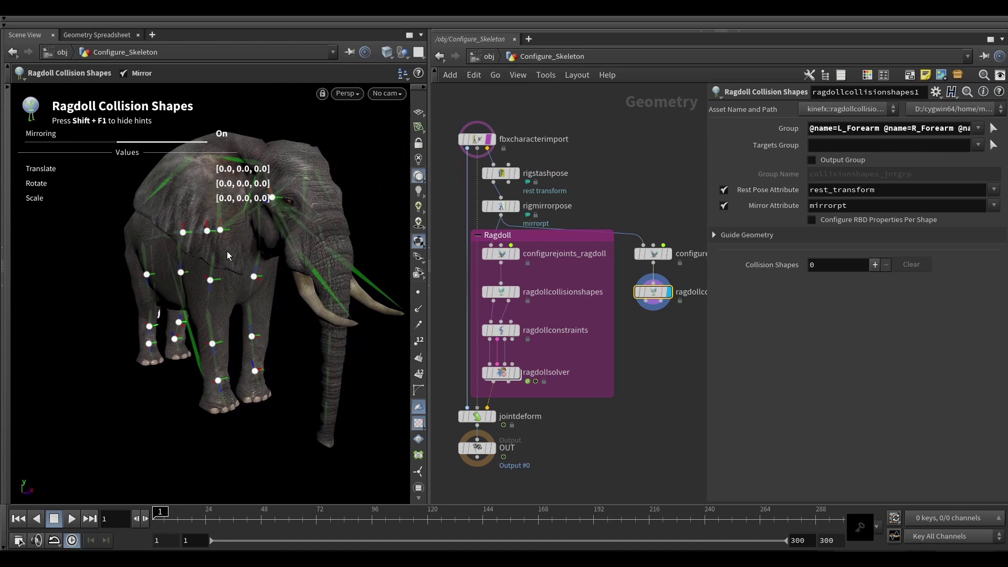
left_click(212, 281)
key("space")
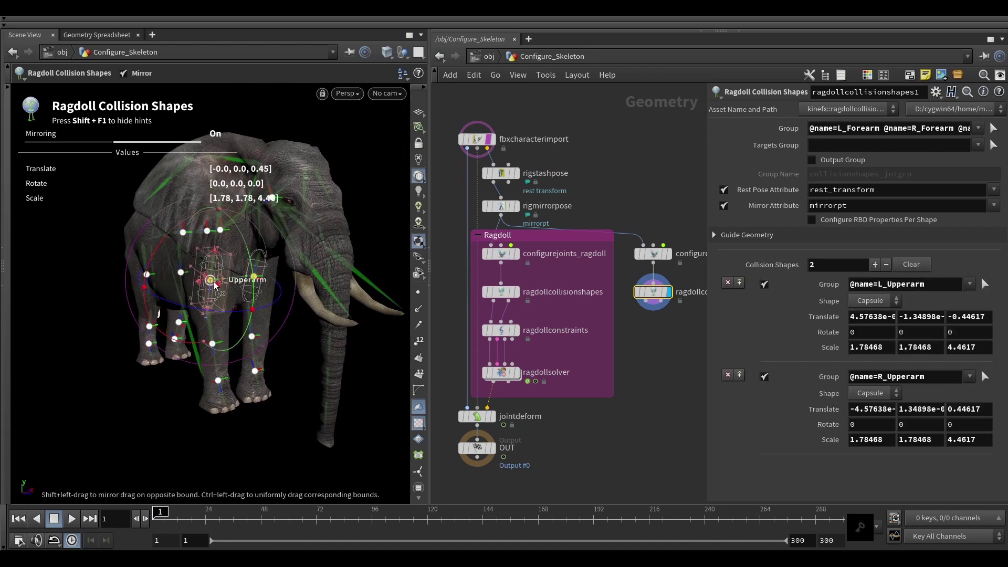
Fit the mirrored upper arm capsules to the front legs, scaling them to about 3.49 × 3.1 × 4.46 and rotating Y about -8.98.
left_click_drag(238, 287, 224, 281)
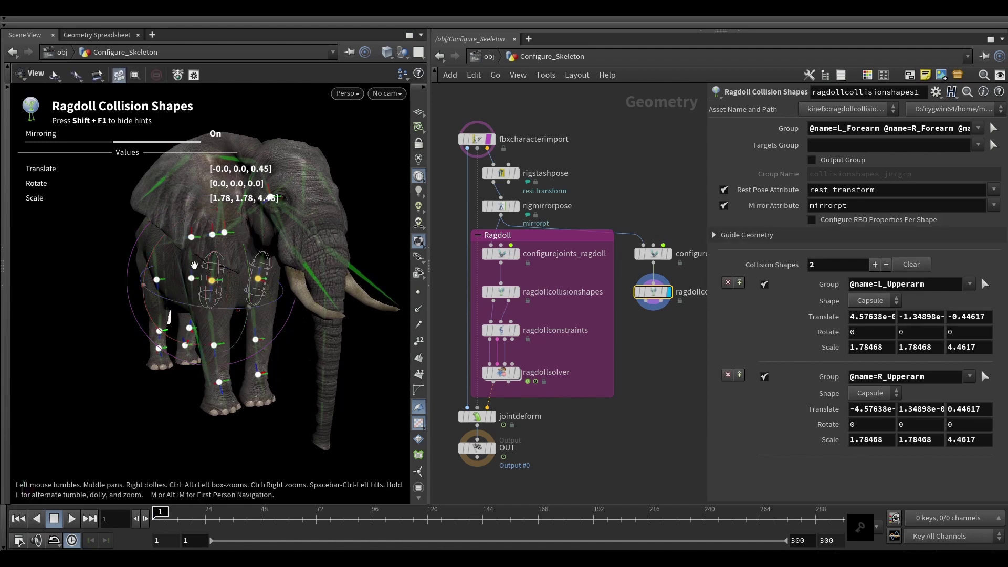
left_click_drag(190, 308, 213, 288)
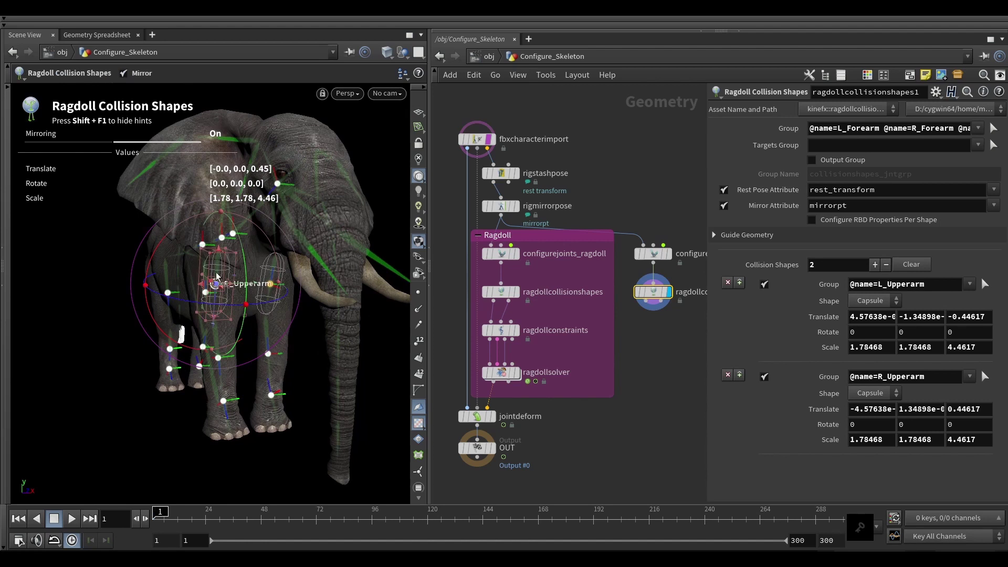
right_click_drag(233, 292, 249, 302, "alt")
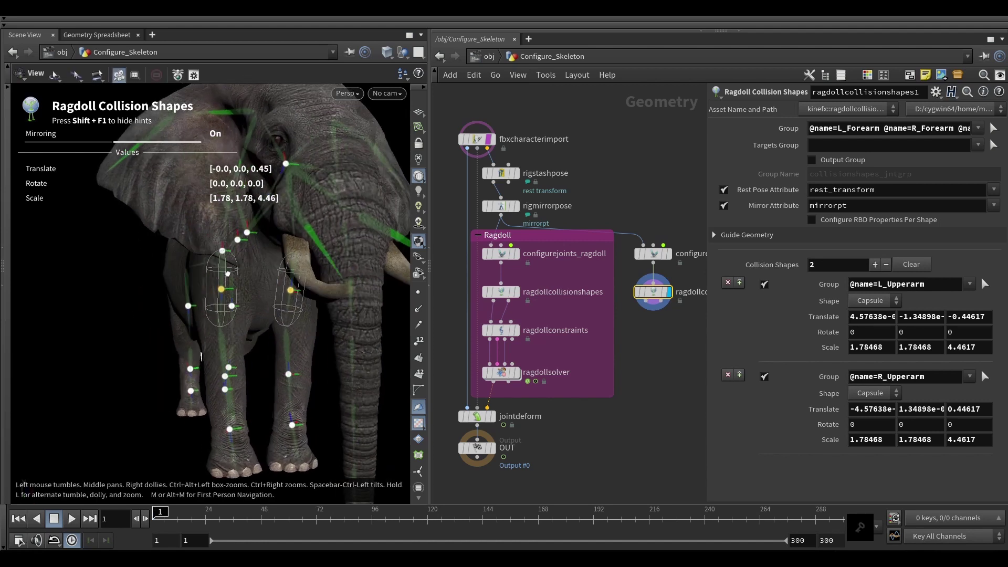
left_click_drag(249, 302, 215, 300, "alt")
key("y")
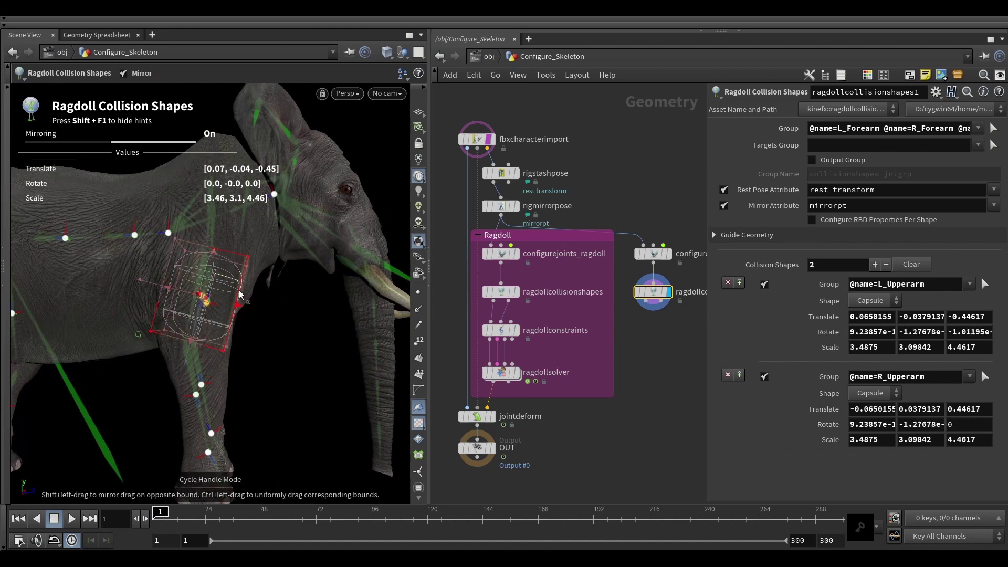
left_click_drag(273, 285, 272, 267)
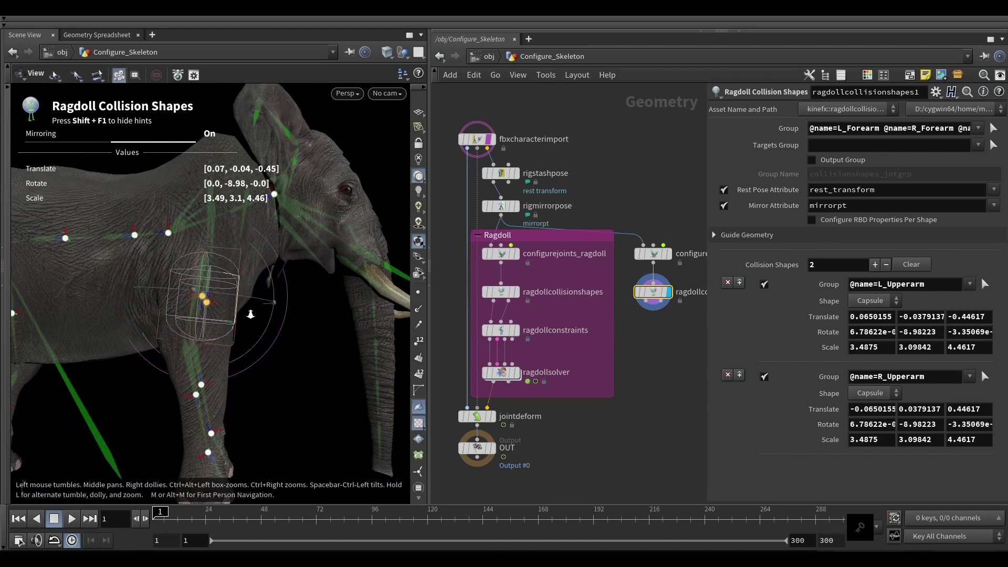
Add mirrored capsule collision shapes to the L_Forearm and R_Forearm joints.
right_click_drag(250, 313, 204, 334, "alt")
left_click(204, 334)
middle_click_drag(204, 334, 225, 275, "alt")
right_click_drag(225, 275, 297, 289, "alt")
left_click(236, 304)
left_click_drag(297, 289, 308, 310, "alt")
Fit the mirrored forearm capsules to the lower front legs, scaling them to about 2.14 × 2.0 × 5.64 and rotating Y about 8.68.
key("y")
key("y")
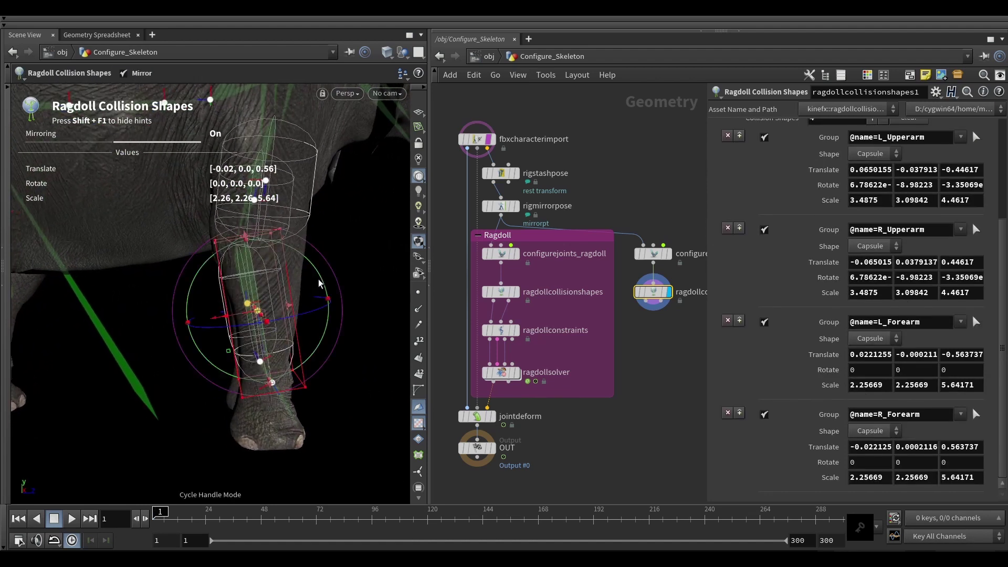
left_click_drag(318, 274, 298, 310)
key("y")
left_click_drag(226, 311, 237, 314)
left_click_drag(238, 313, 145, 318, "alt")
right_click_drag(144, 318, 296, 328, "alt")
left_click_drag(297, 329, 276, 289)
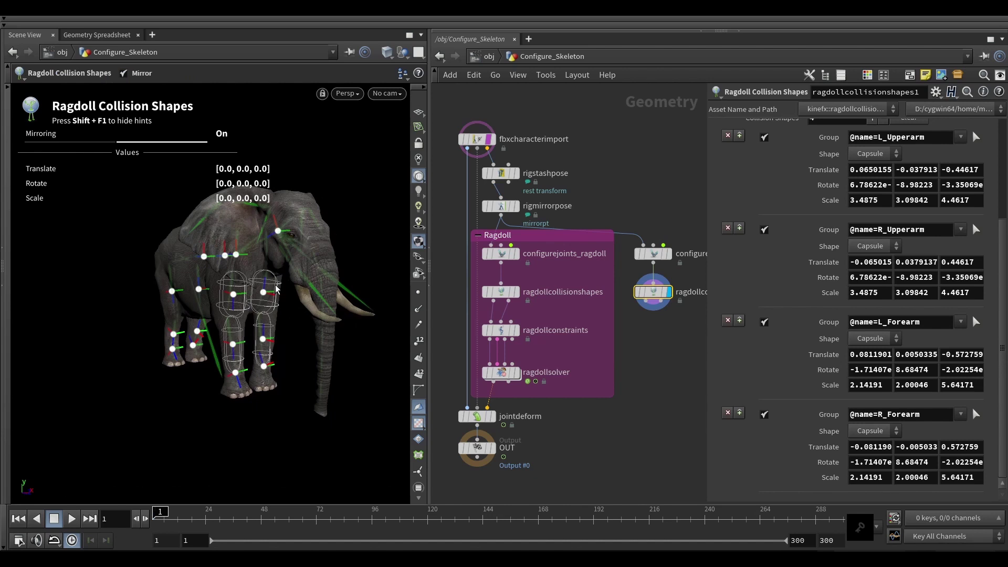
Display the finished ragdollcollisionshapes node, examine its shapes around the elephant and hide the fbxcharacterimport template mesh.
key("Escape")
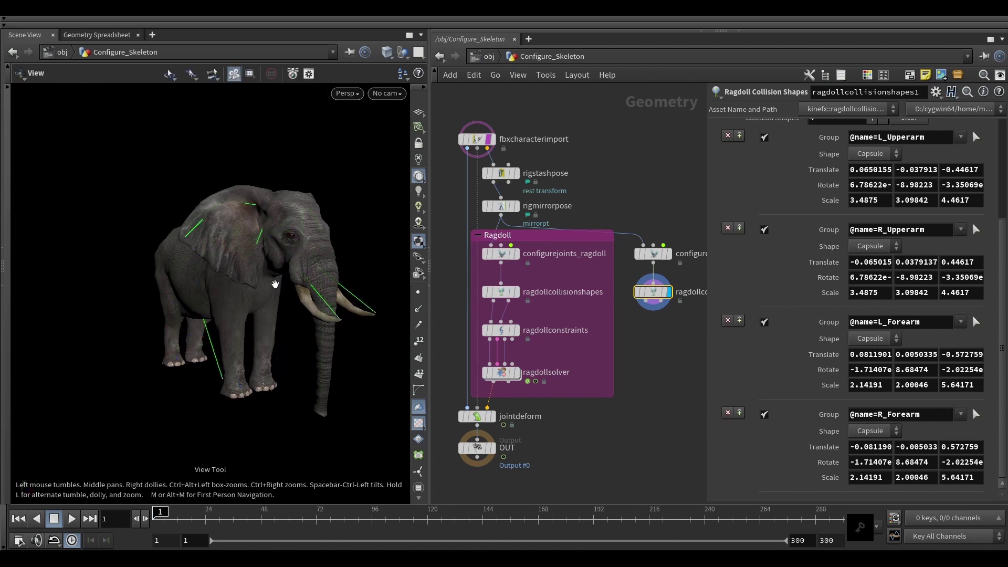
left_click(517, 286)
left_click(502, 294)
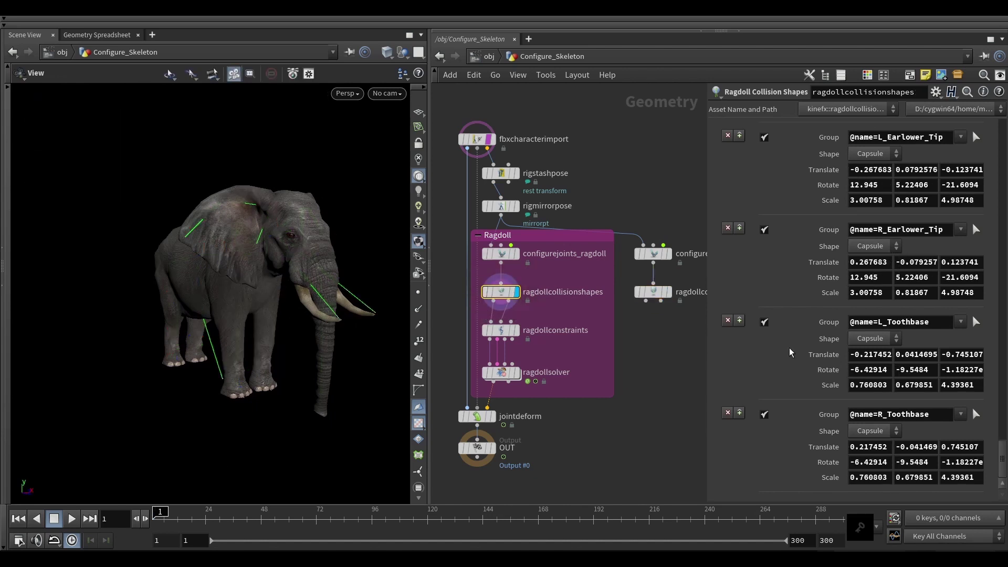
key("Return")
left_click_drag(236, 223, 216, 242, "alt")
left_click(489, 140)
left_click_drag(283, 252, 218, 274, "alt")
key("Escape")
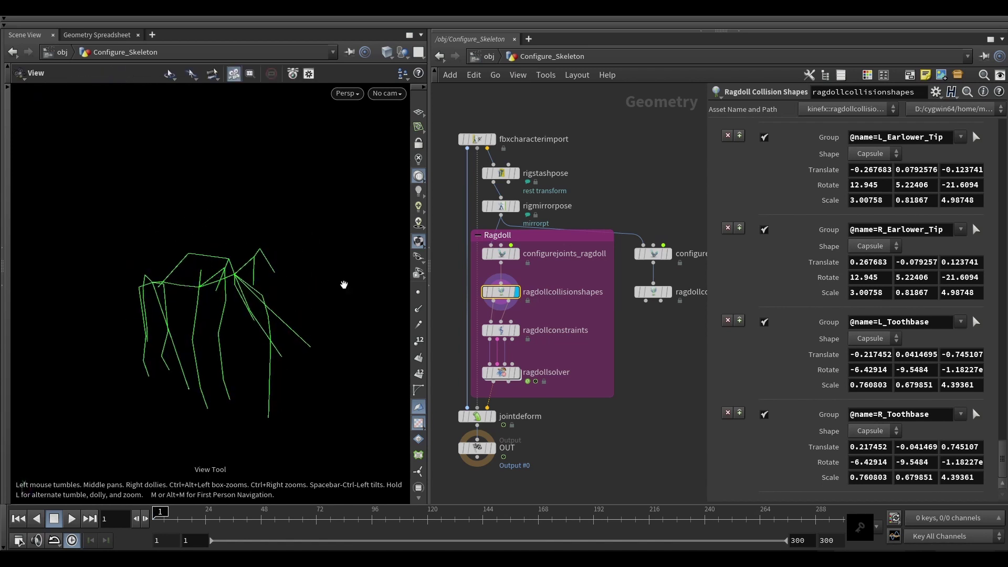
Add a Ragdoll Constraints node wired below the new collision shapes node and display it.
key("Tab")
type("ragdo")
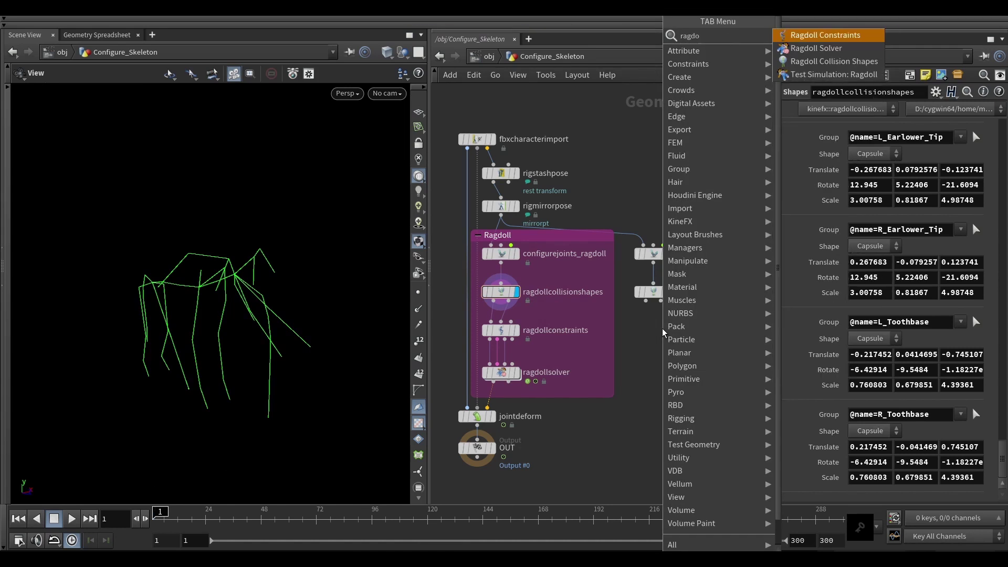
key("Return")
left_click(653, 331)
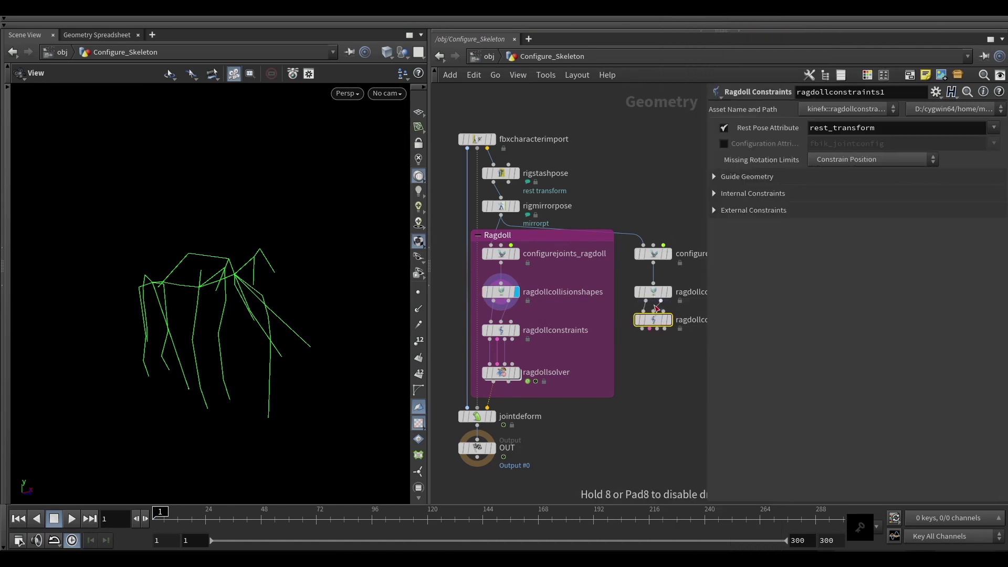
left_click(669, 331)
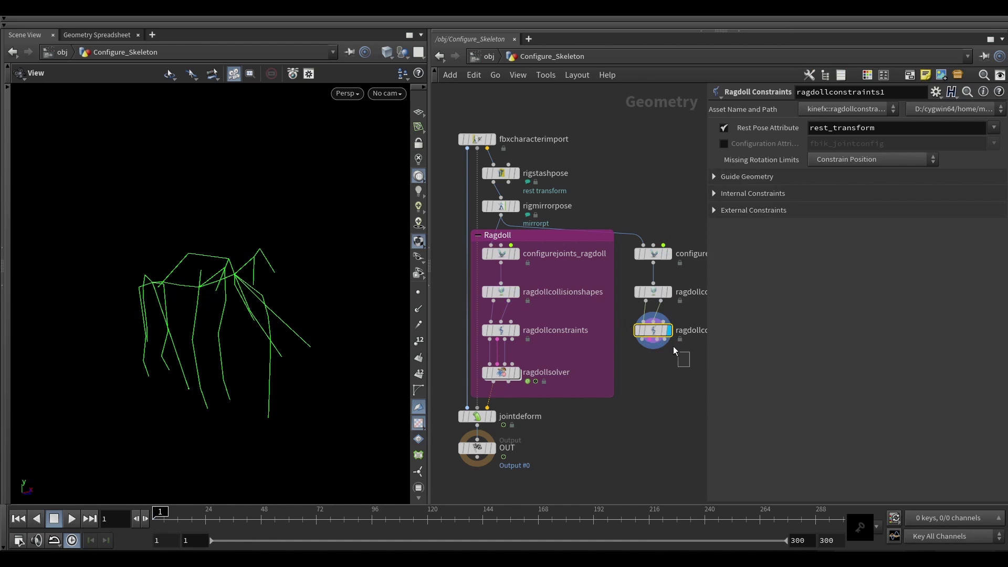
left_click_drag(304, 272, 247, 292)
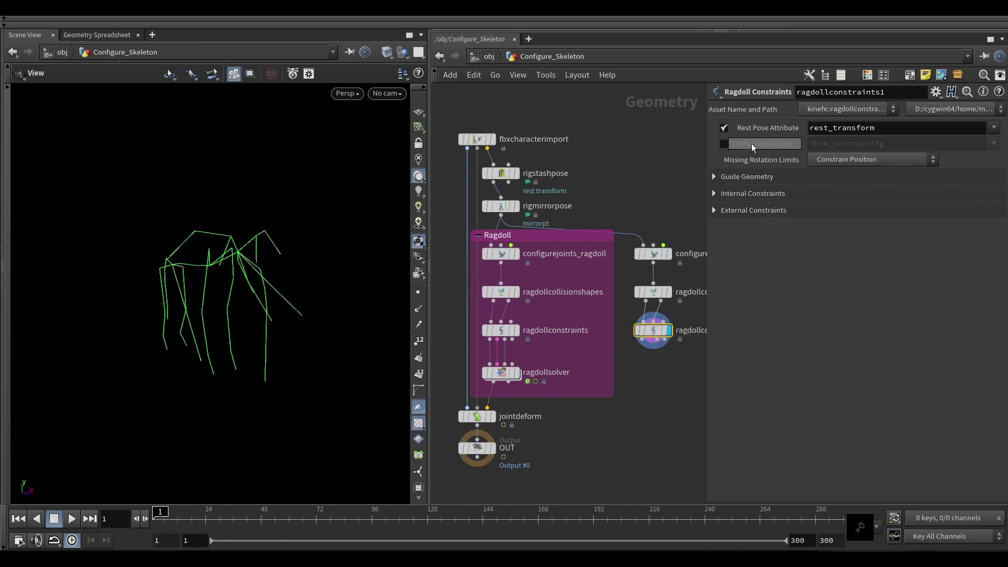
Check the output configuration attribute on configurejoints1 and enable the Configuration Attribute fbik_jointconfig on the new Ragdoll Constraints node.
middle_click_drag(656, 172, 628, 171)
left_click(625, 253)
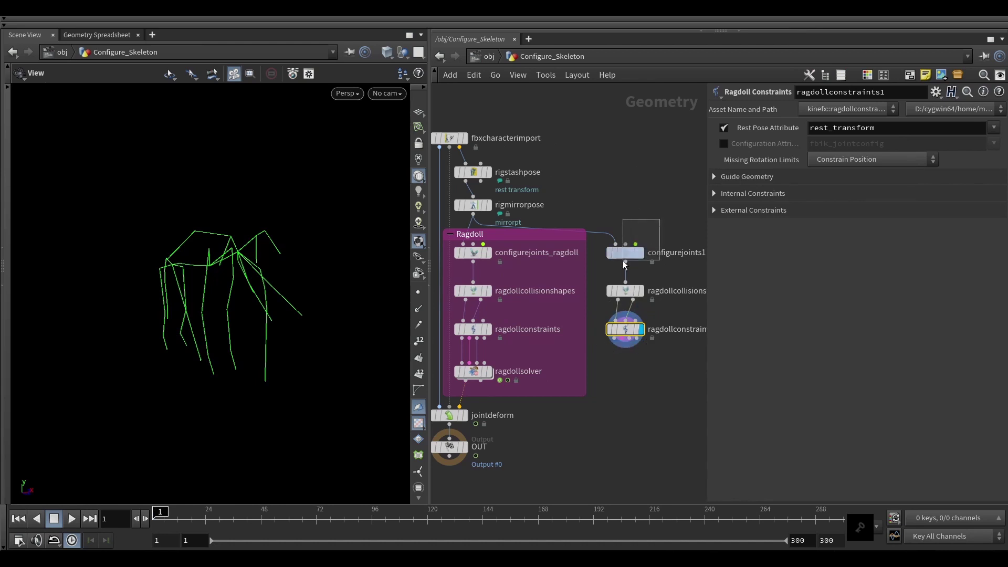
double_click(853, 144)
left_click(671, 203)
middle_click_drag(651, 203, 646, 205)
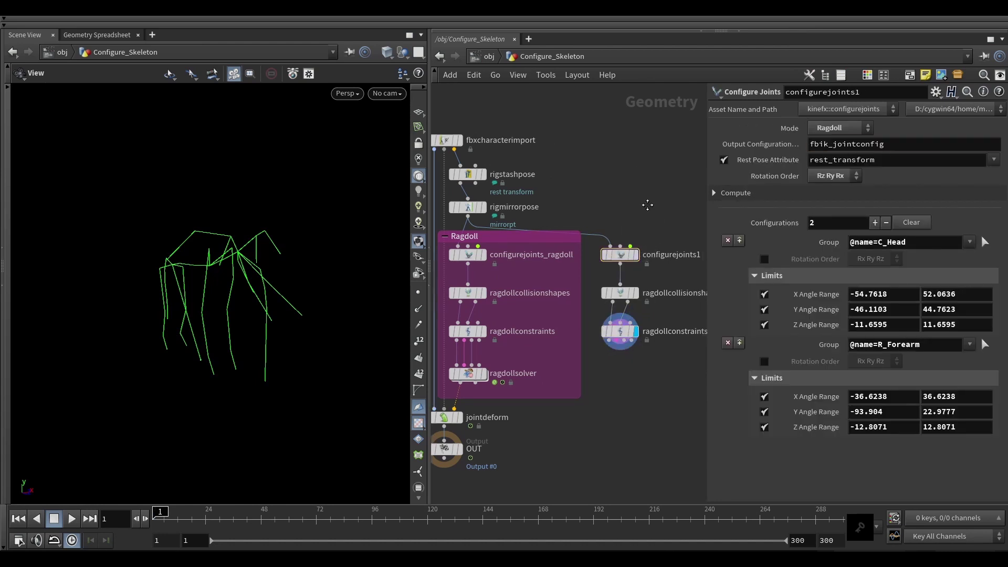
double_click(848, 143)
left_click(628, 330)
left_click(724, 144)
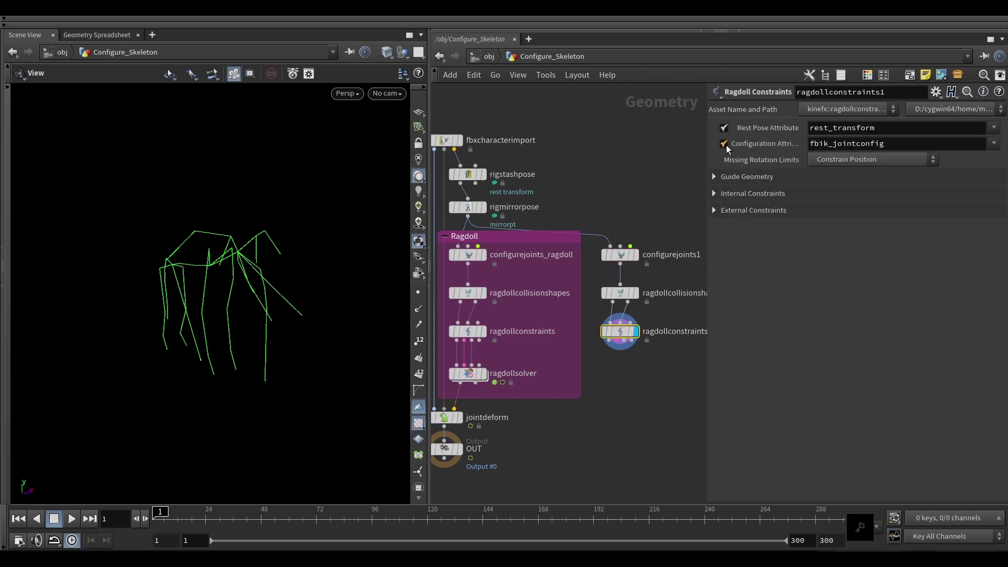
Review the Internal Constraints settings of the new Ragdoll Constraints node.
left_click_drag(242, 270, 266, 268)
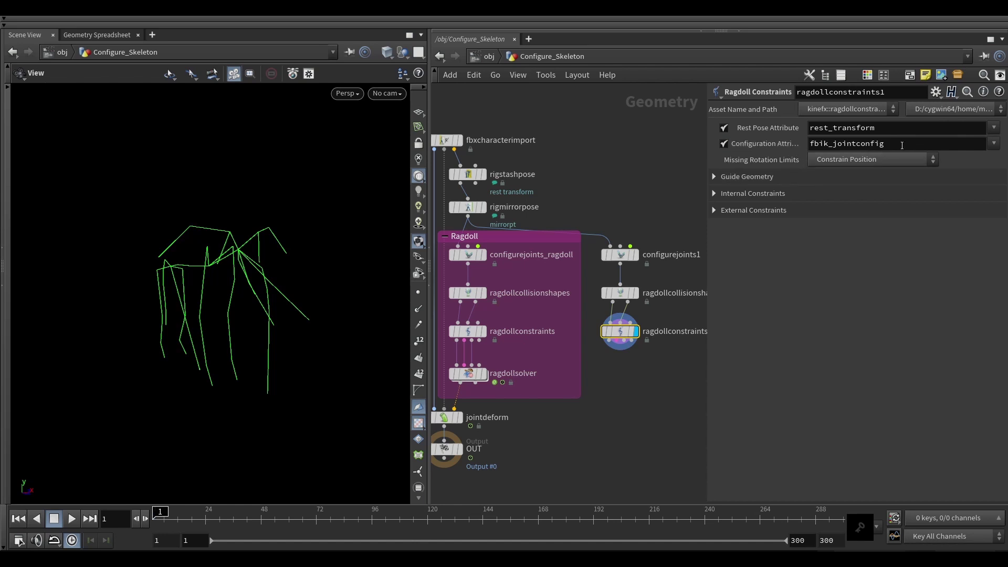
left_click(786, 194)
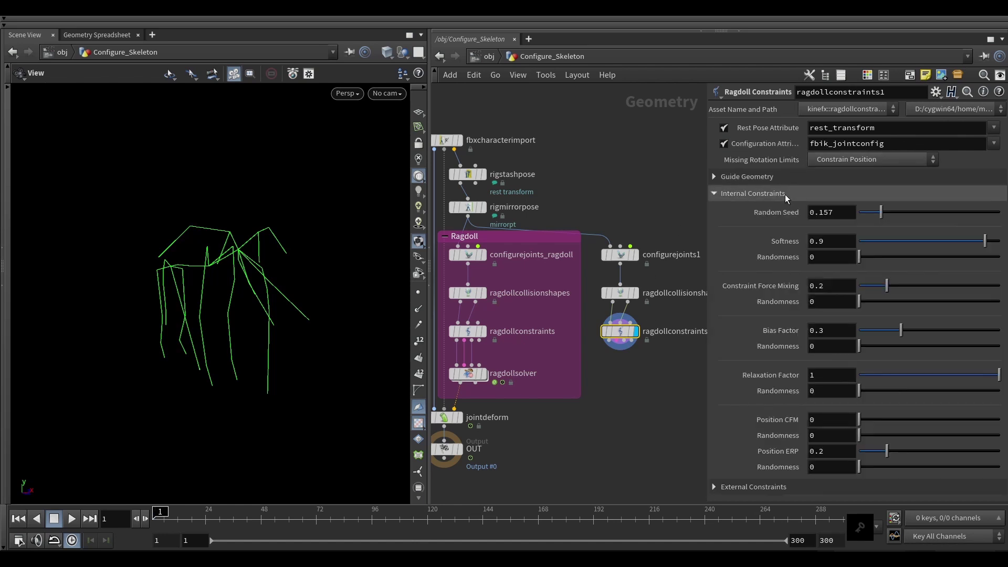
left_click(762, 194)
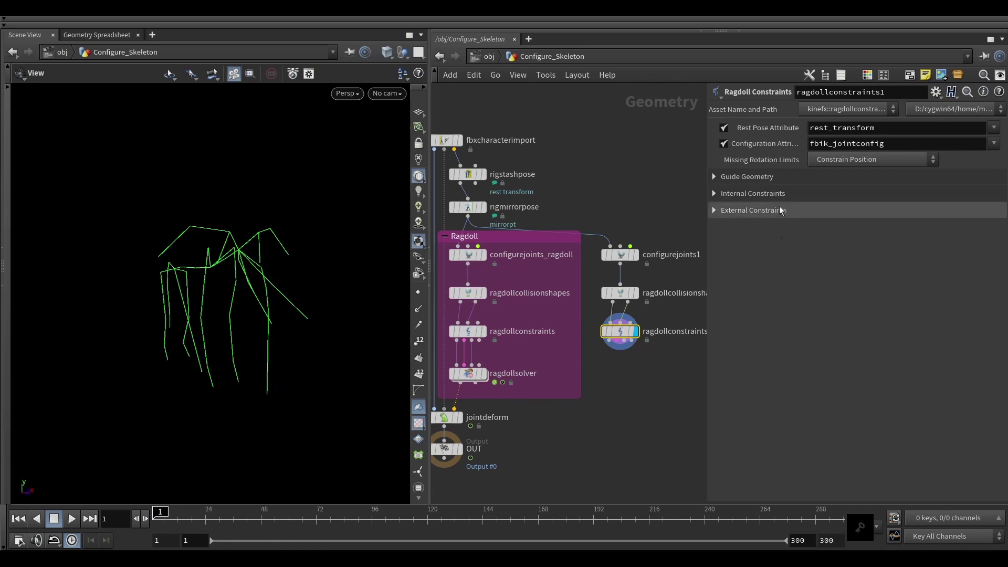
left_click(762, 196)
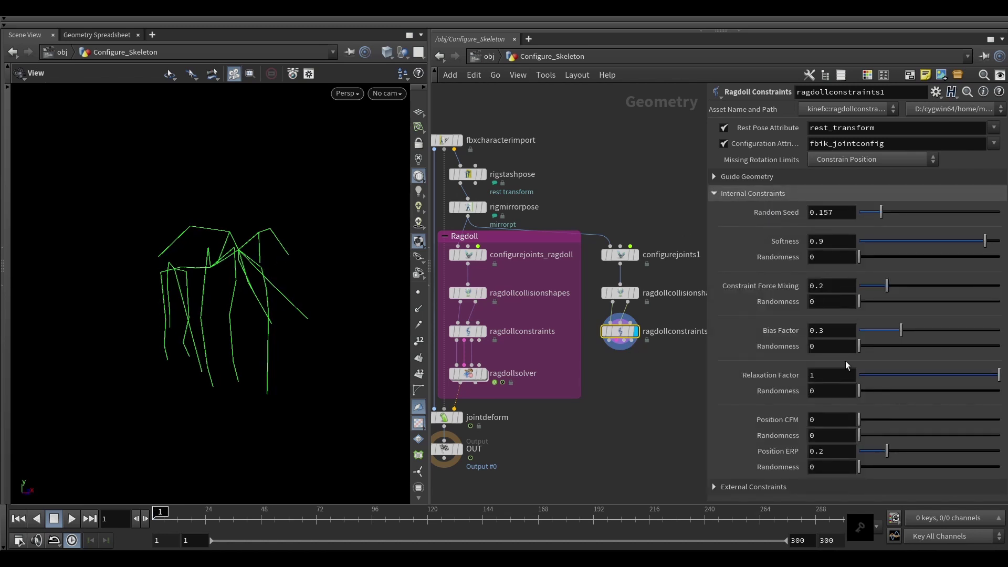
left_click(748, 194)
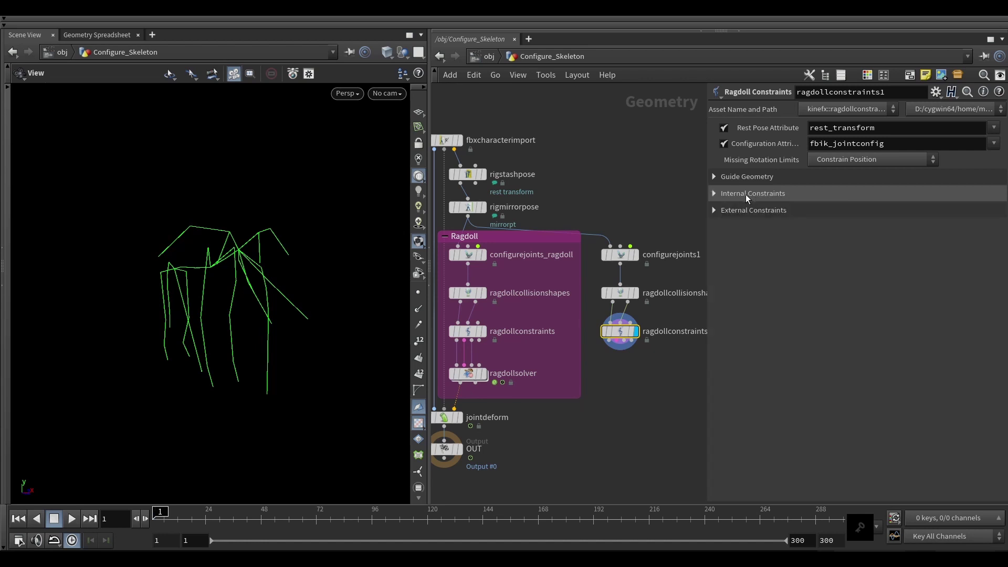
Add a Ragdoll Solver node wired below the new Ragdoll Constraints node and display it.
middle_click_drag(631, 396, 636, 394)
key("Tab")
type("ragdoll s")
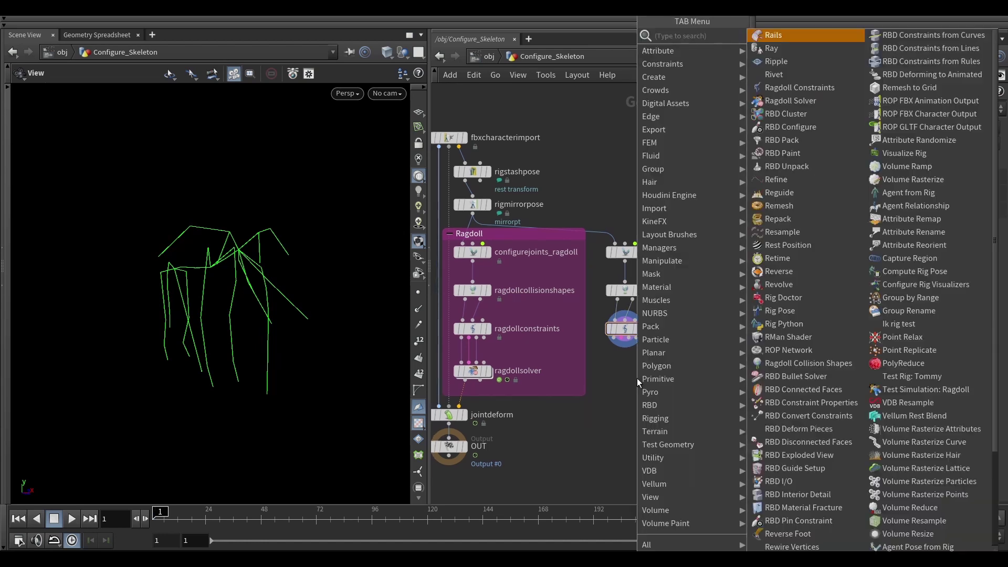
key("Return")
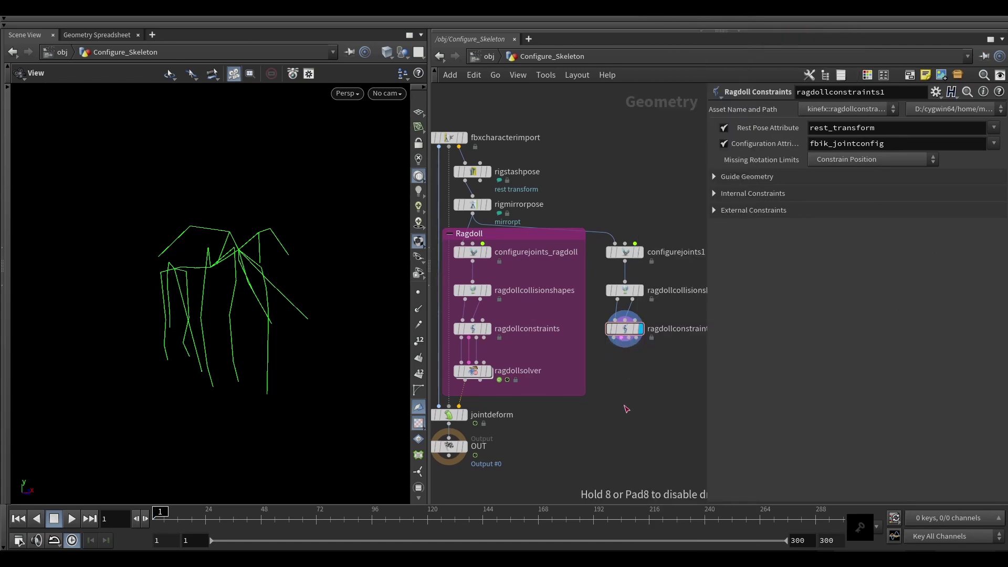
left_click(625, 366)
mouse_move(643, 374)
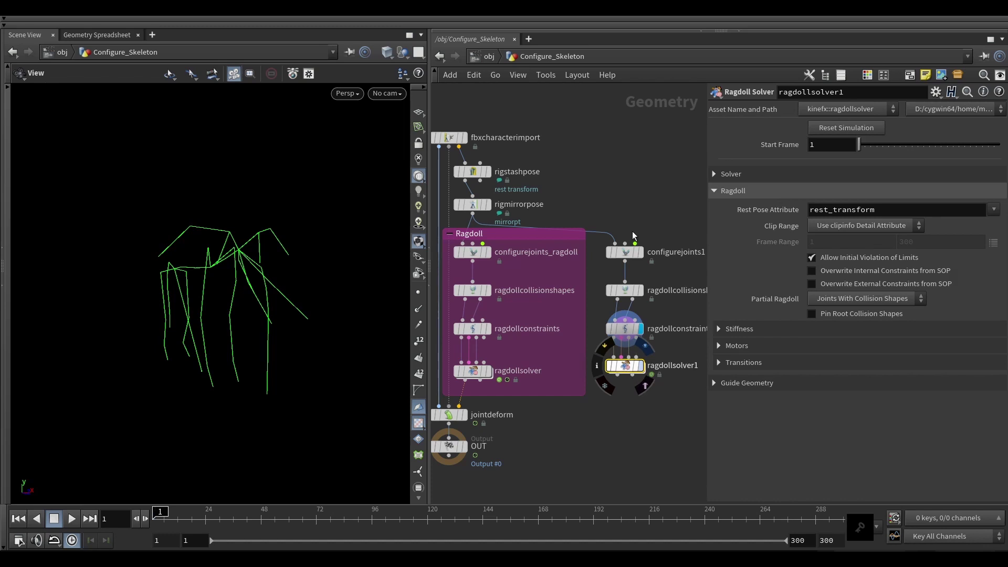
left_click(640, 366)
left_click_drag(636, 363, 637, 369)
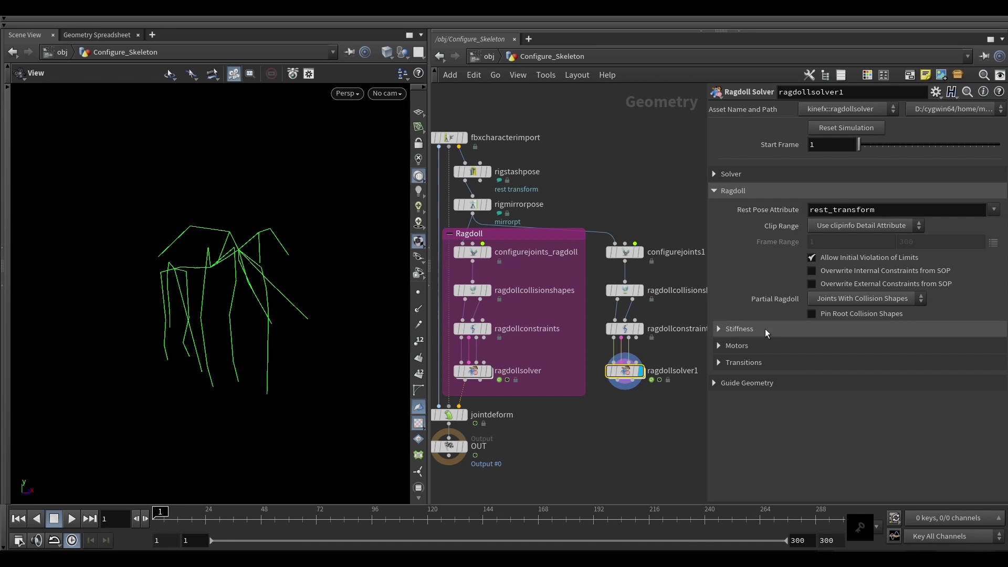
Add a ground plane in the new Ragdoll Solver's settings and set its Y position to -0.05.
left_click(750, 177)
left_click(751, 288)
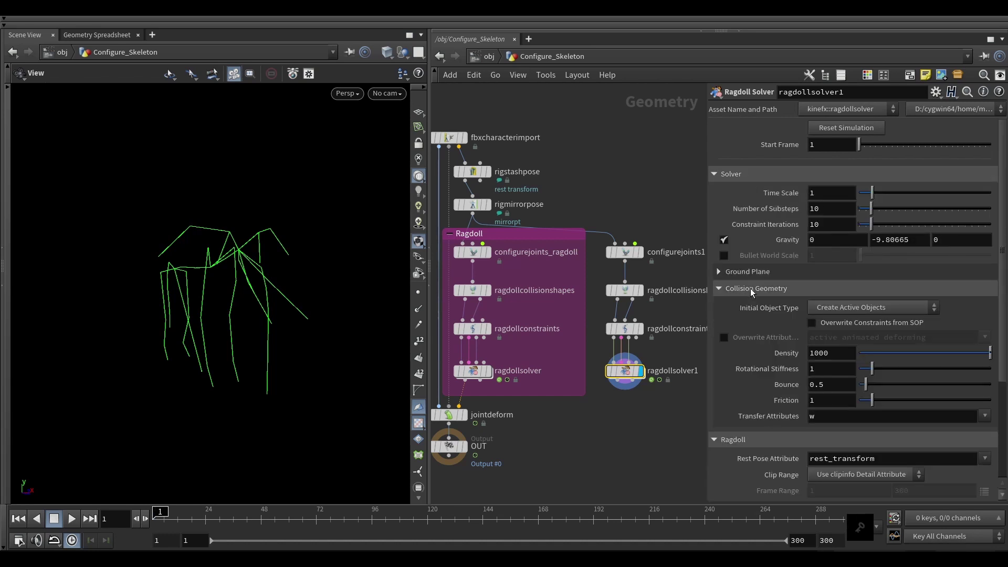
left_click(751, 289)
left_click(748, 272)
left_click(826, 292)
left_click(830, 318)
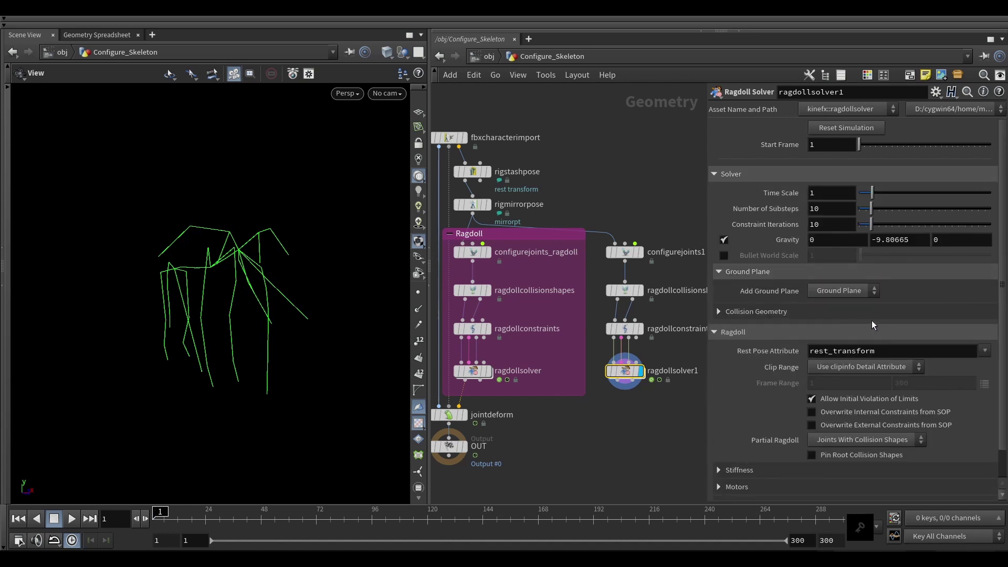
left_click(881, 311)
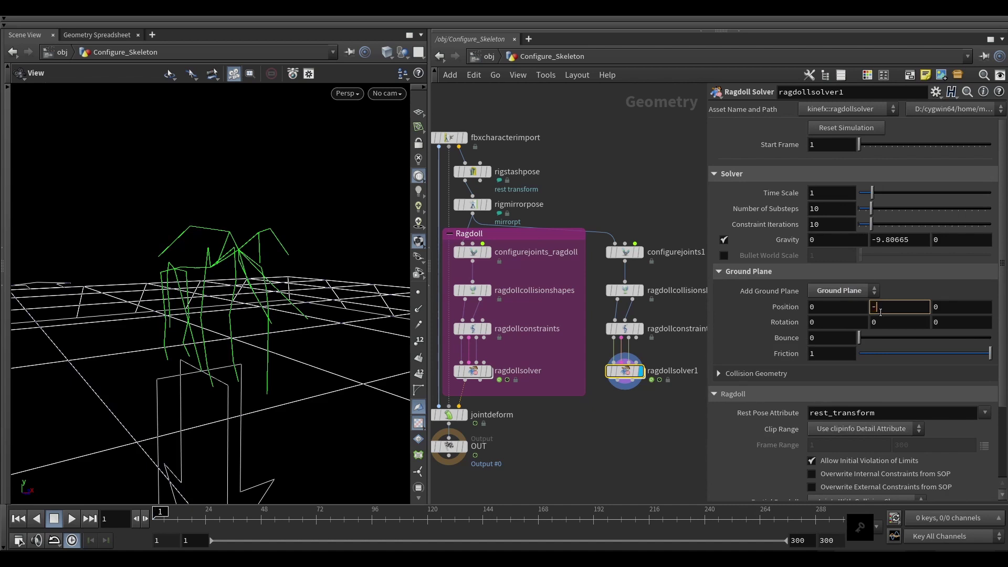
type("-0.05")
key("Return")
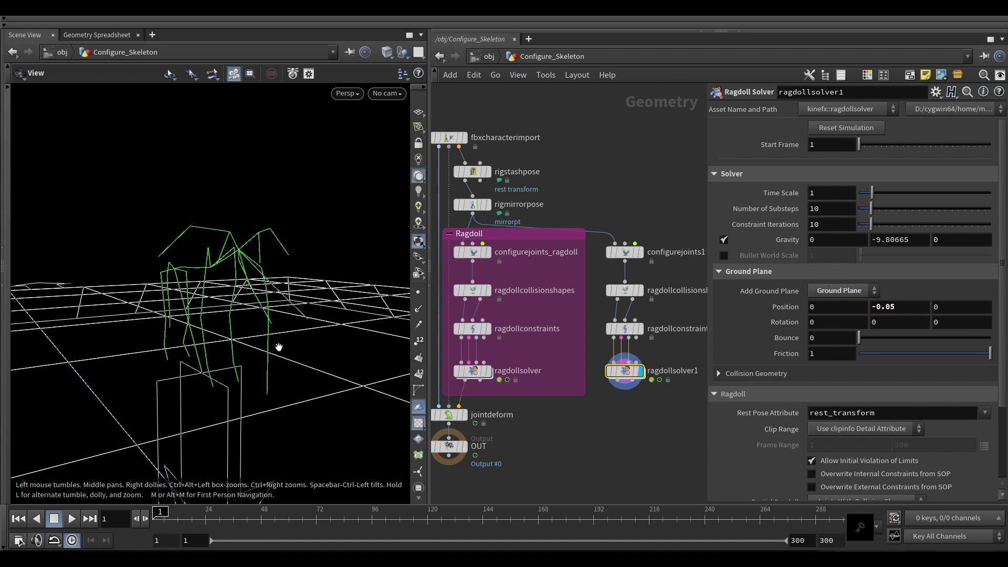
left_click(736, 271)
left_click(757, 173)
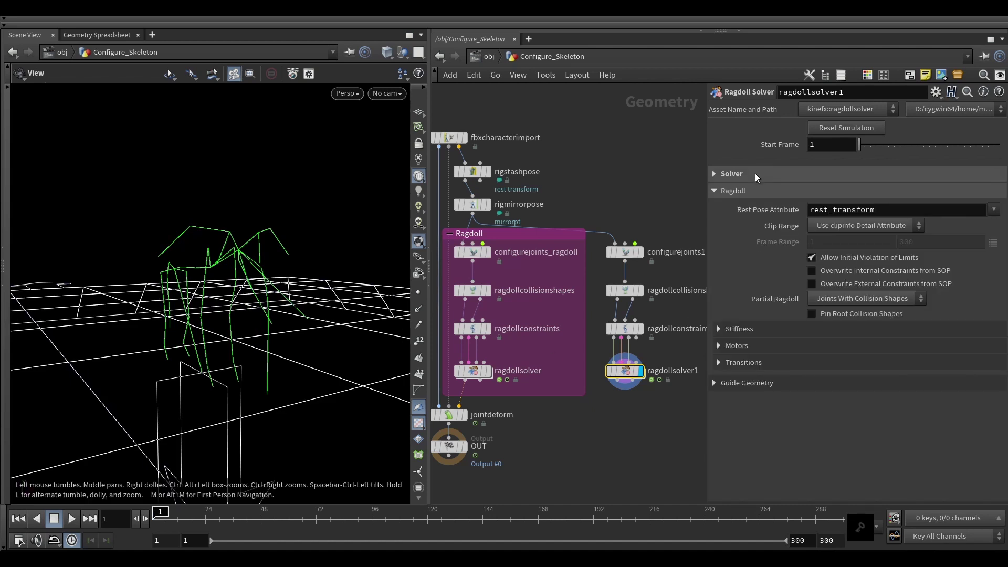
Play the ragdoll simulation from frame 1 and stop it at about frame 62.
left_click_drag(202, 265, 221, 267)
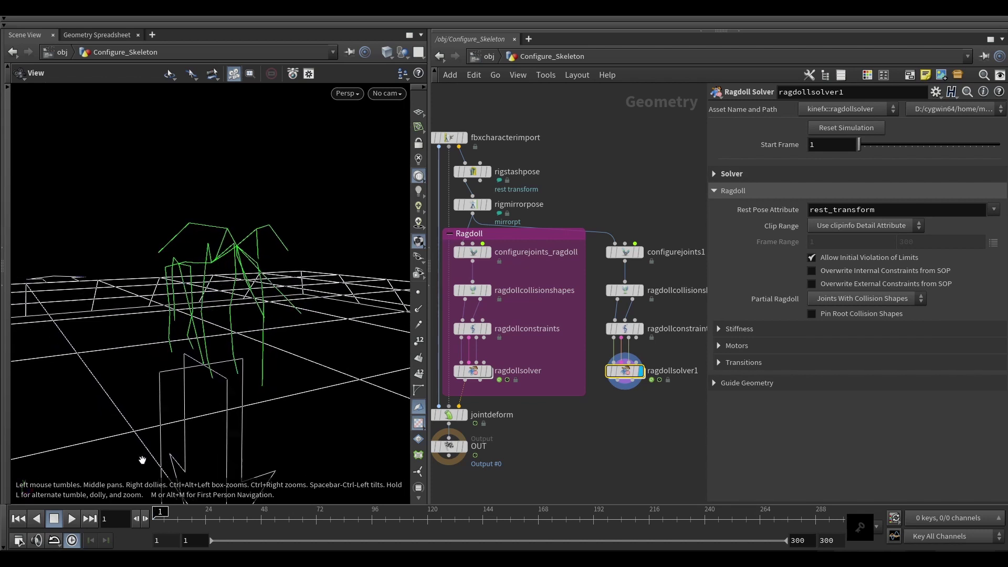
left_click(72, 519)
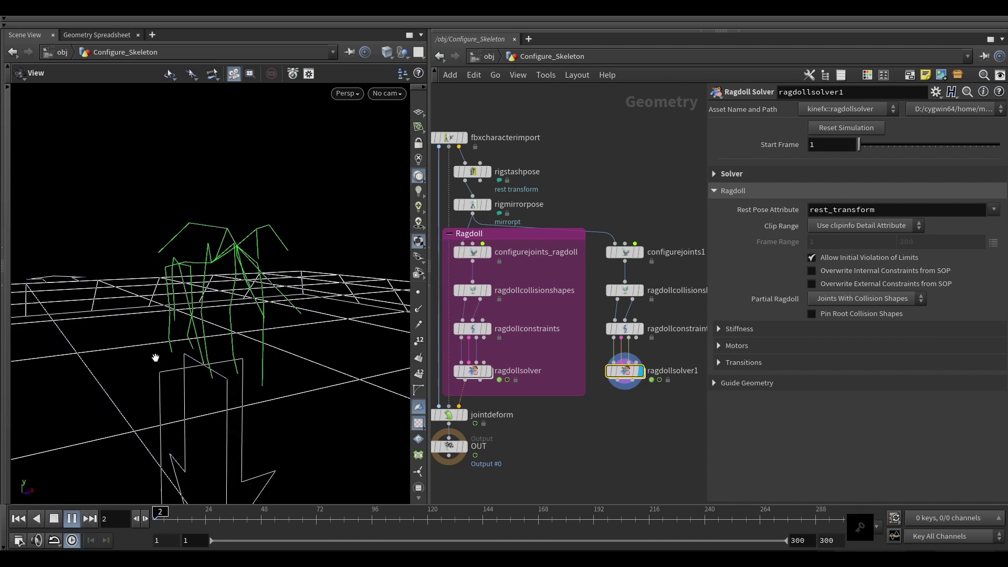
left_click_drag(203, 326, 221, 340)
left_click(56, 519)
left_click_drag(362, 404, 387, 408)
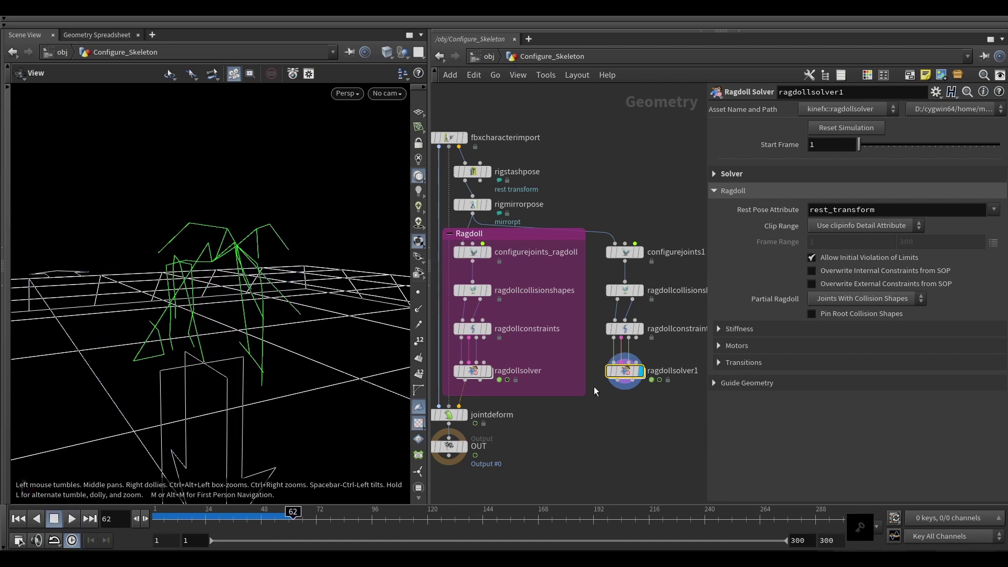
Connect the new Ragdoll Solver's output to the jointdeform node's animated pose input and display jointdeform.
left_click(617, 380)
left_click(459, 406)
left_click(464, 415)
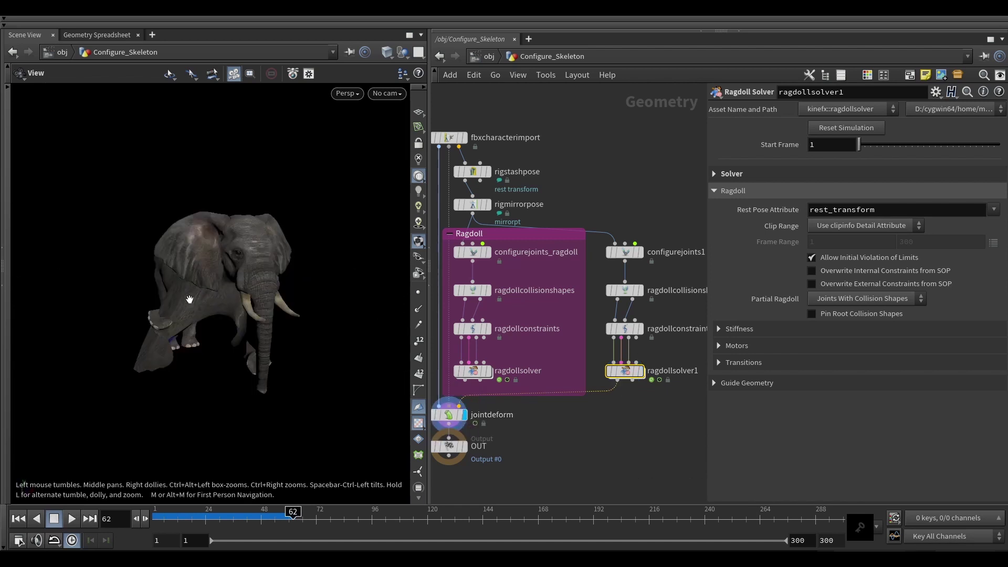
Scrub the deformed elephant's ragdoll animation back from frame 62 to frame 1 to review the motion.
right_click_drag(190, 299, 198, 293)
left_click_drag(295, 518, 231, 517)
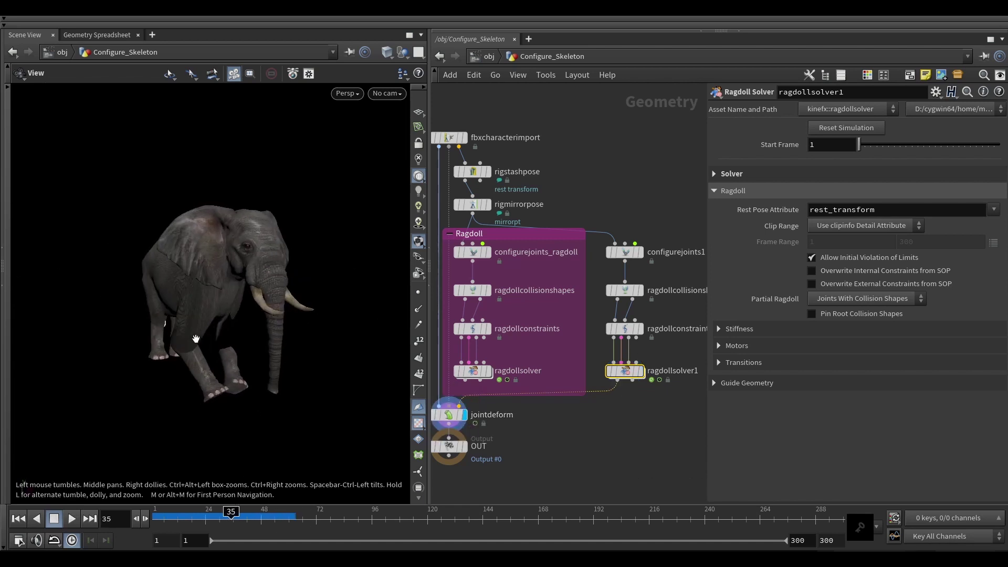
left_click_drag(232, 512, 158, 512)
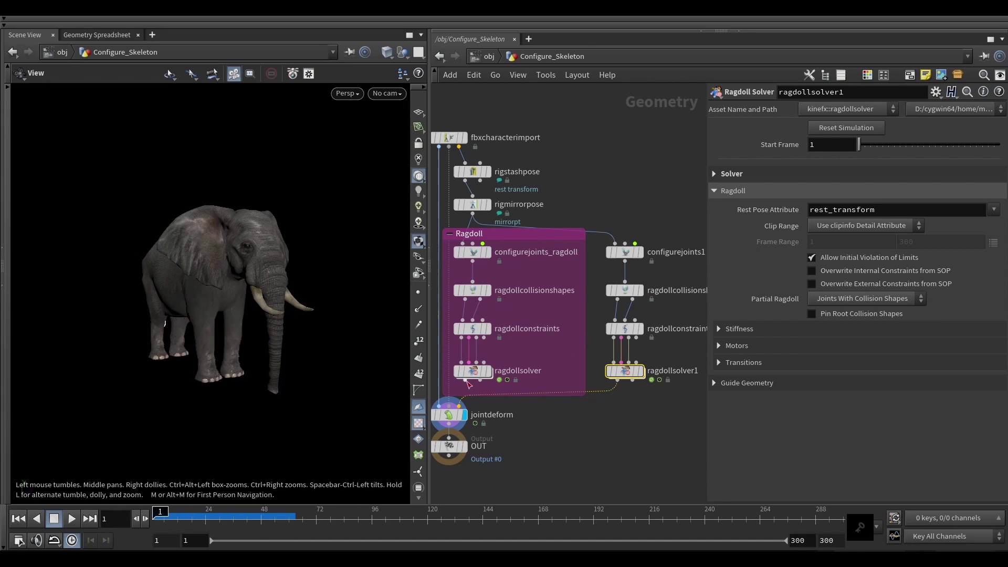
Connect the Ragdoll box's ragdollsolver to jointdeform's animated pose input and preview the simulation to about frame 155, returning to frame 1.
left_click(459, 406)
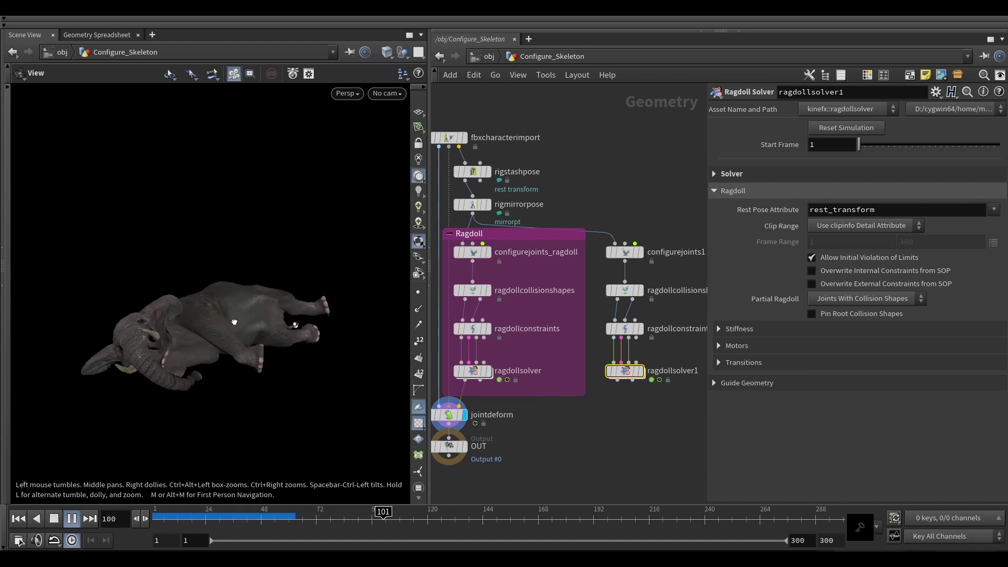
left_click(51, 518)
left_click_drag(219, 279, 226, 335)
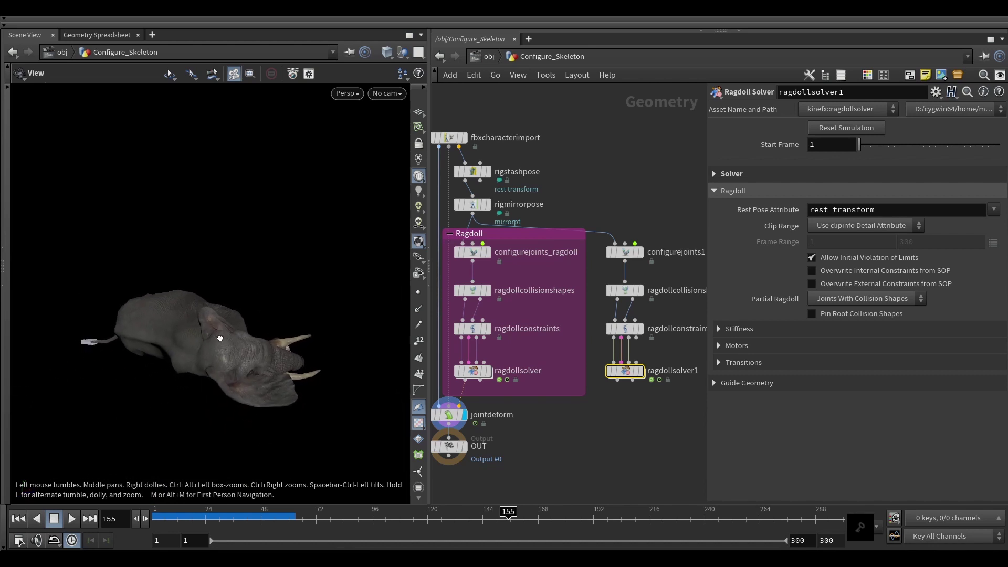
left_click_drag(326, 515, 153, 512)
left_click_drag(225, 328, 233, 313)
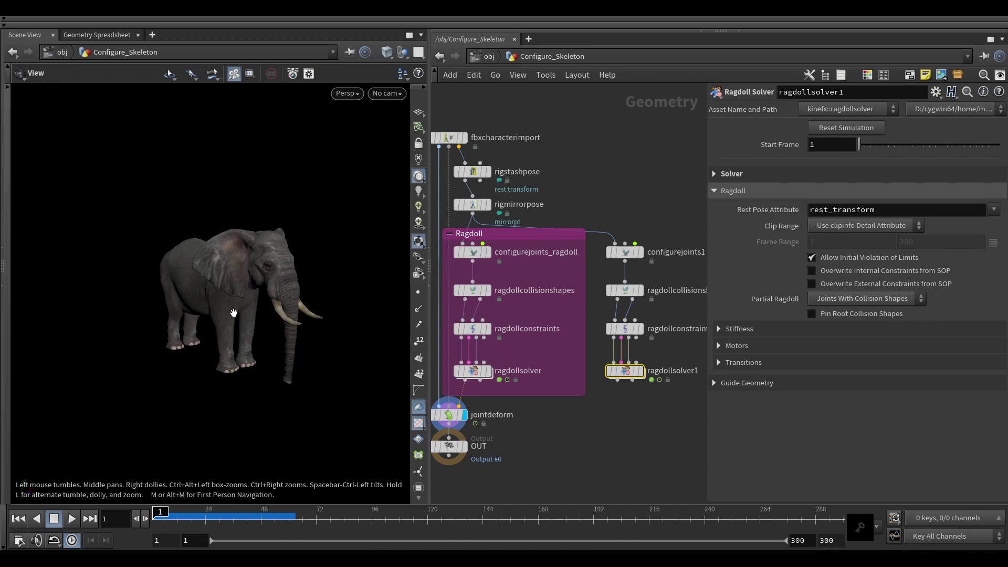
Set the Clip Range of the ragdollsolver in the Ragdoll box to Custom Frame Range.
middle_click_drag(577, 426, 591, 440)
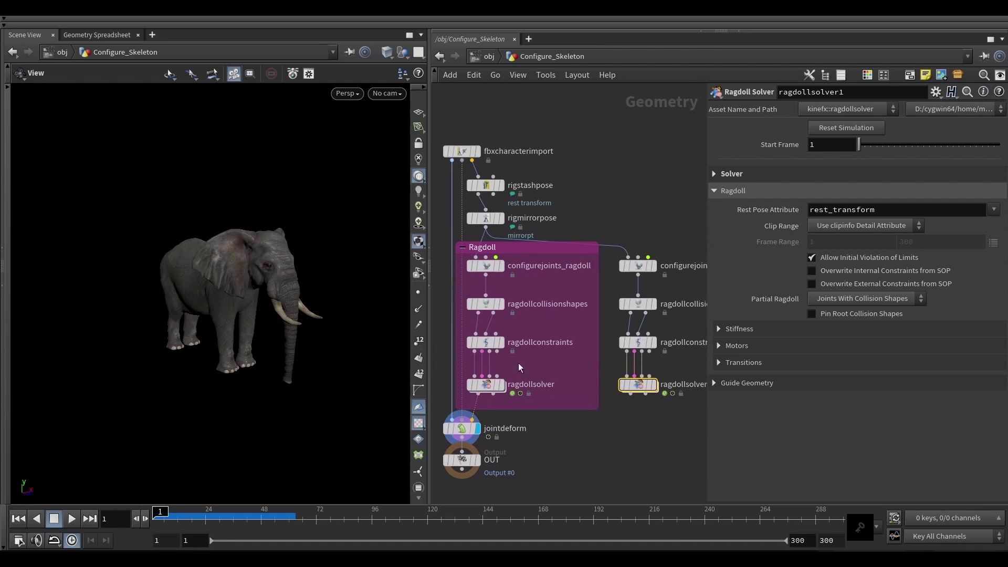
middle_click_drag(525, 364, 533, 364)
left_click_drag(252, 287, 290, 286)
left_click(495, 385)
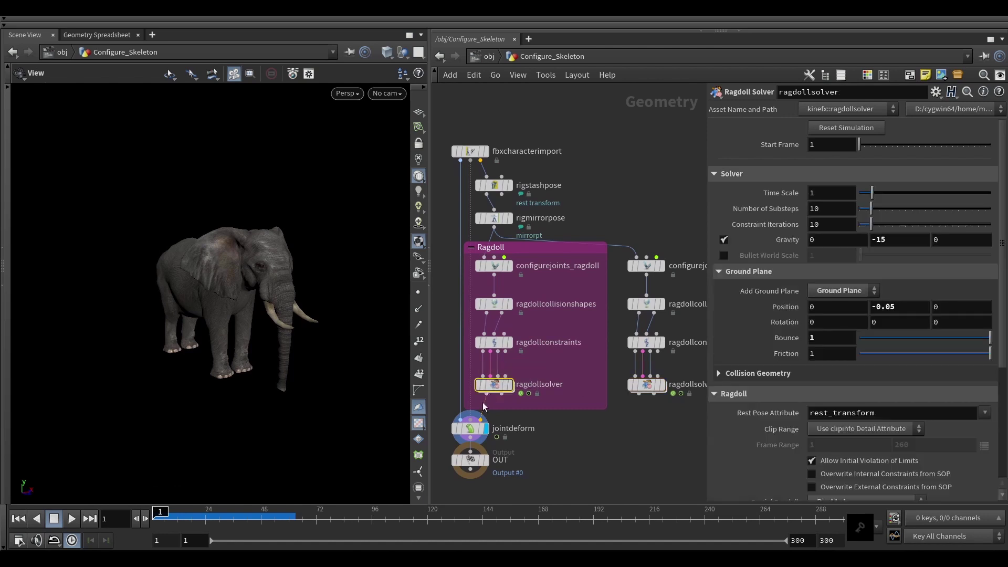
scroll(973, 440, "down", 3)
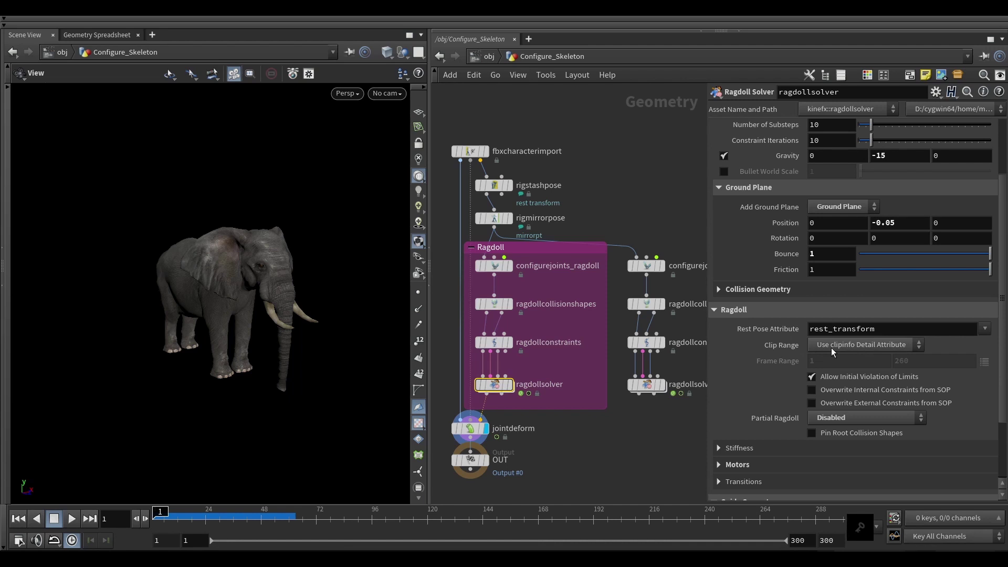
mouse_move(236, 283)
left_mouse_down()
mouse_move(254, 288)
mouse_move(232, 286)
left_mouse_up()
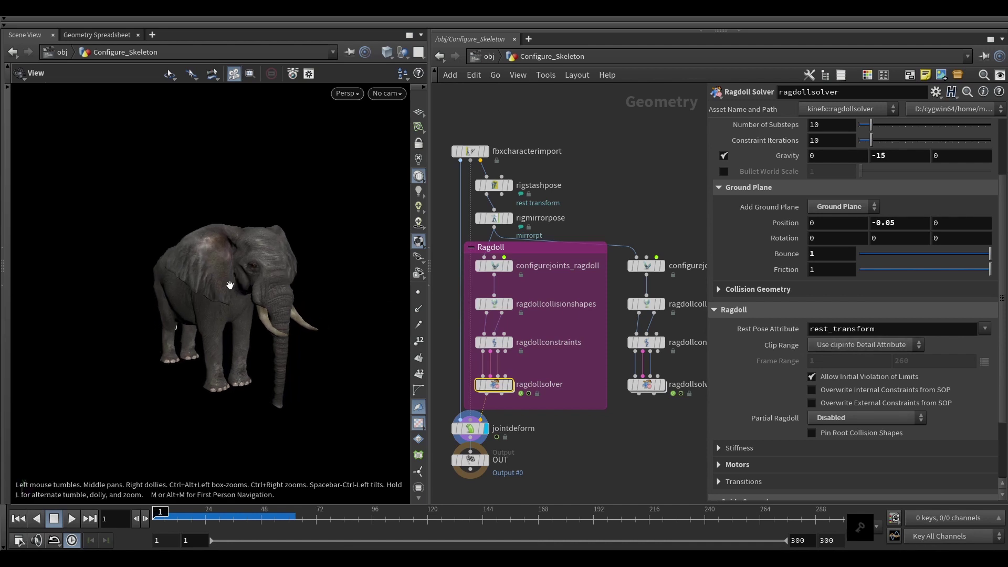
left_click(859, 346)
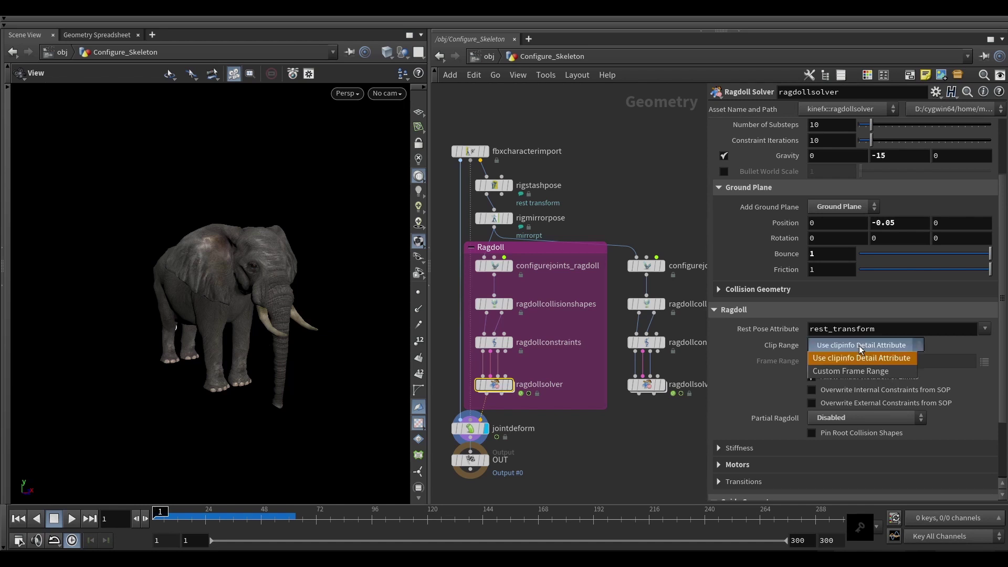
left_click(851, 366)
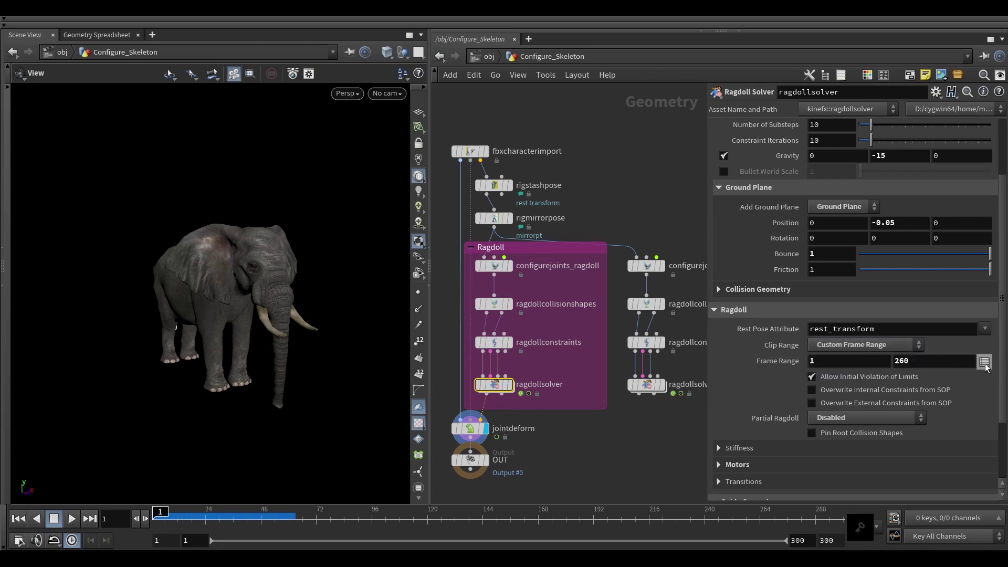
Fill the ragdollsolver's custom Frame Range from the clipinfo detail attribute, giving 1 to 2.
left_click(985, 364)
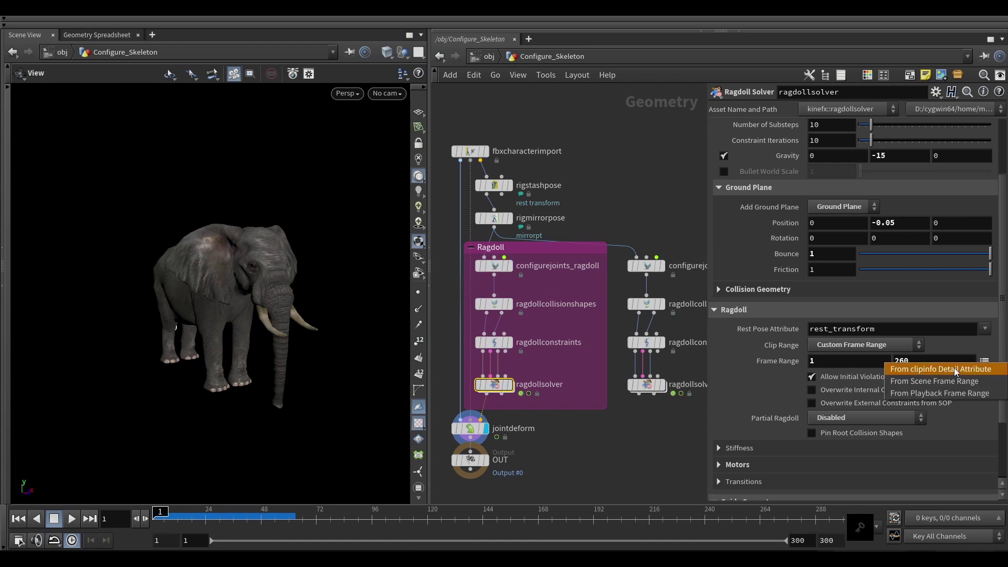
left_click(956, 368)
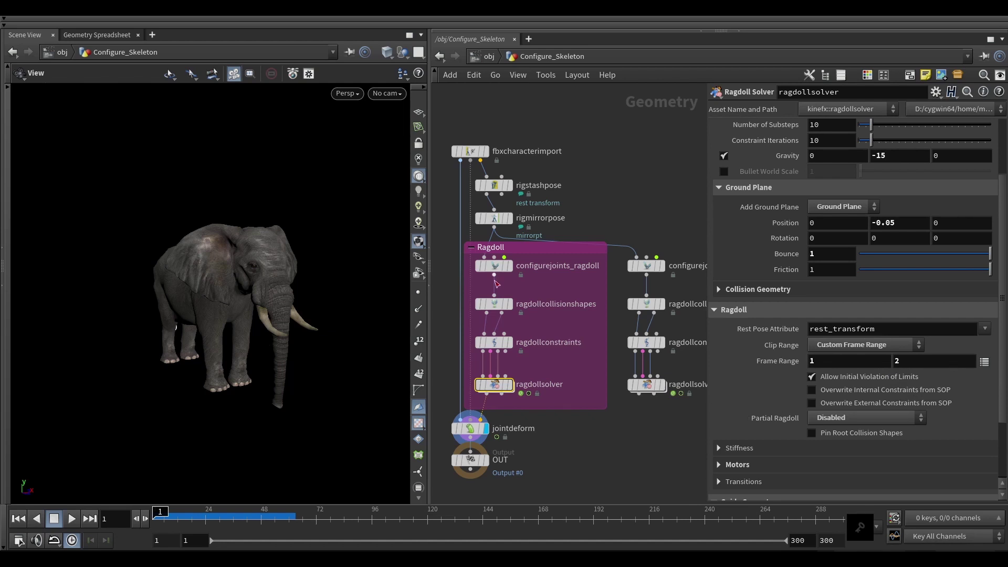
left_click_drag(277, 272, 278, 272)
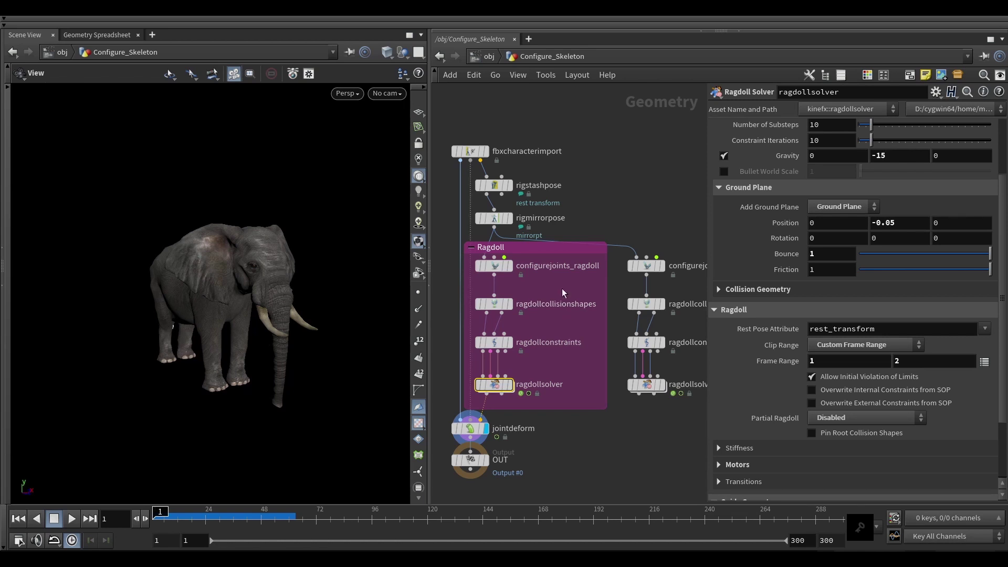
middle_click_drag(682, 273, 689, 277)
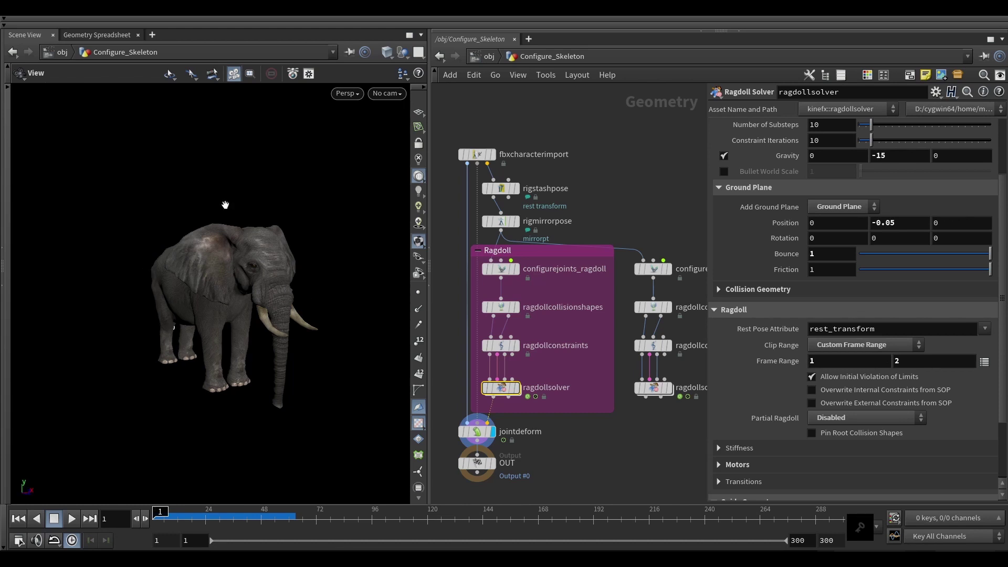
mouse_move(165, 519)
left_mouse_down()
mouse_move(236, 517)
mouse_move(158, 516)
left_mouse_up()
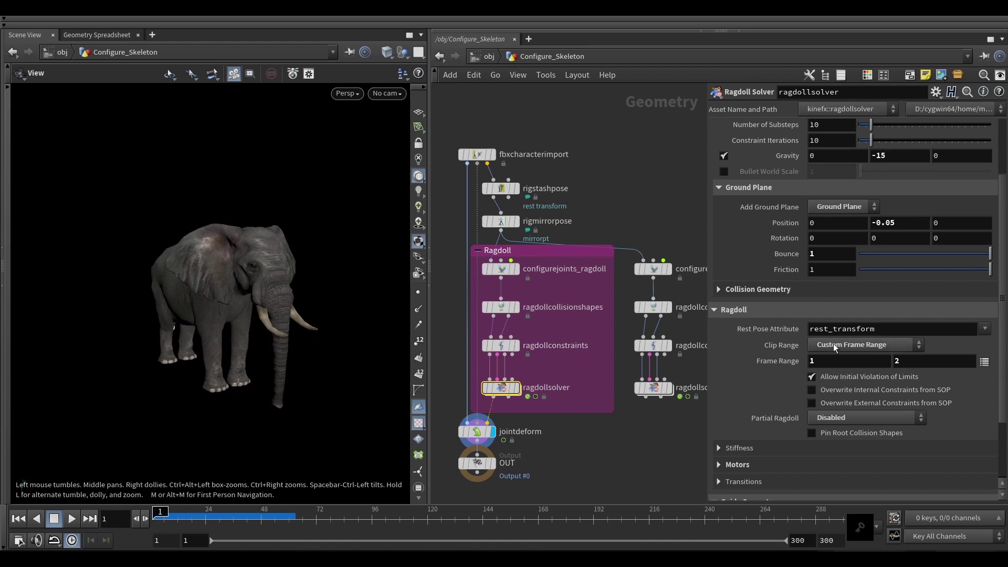
Set the ragdollsolver's custom Frame Range from the scene frame range, 1 to 300.
left_click(984, 362)
left_click(969, 383)
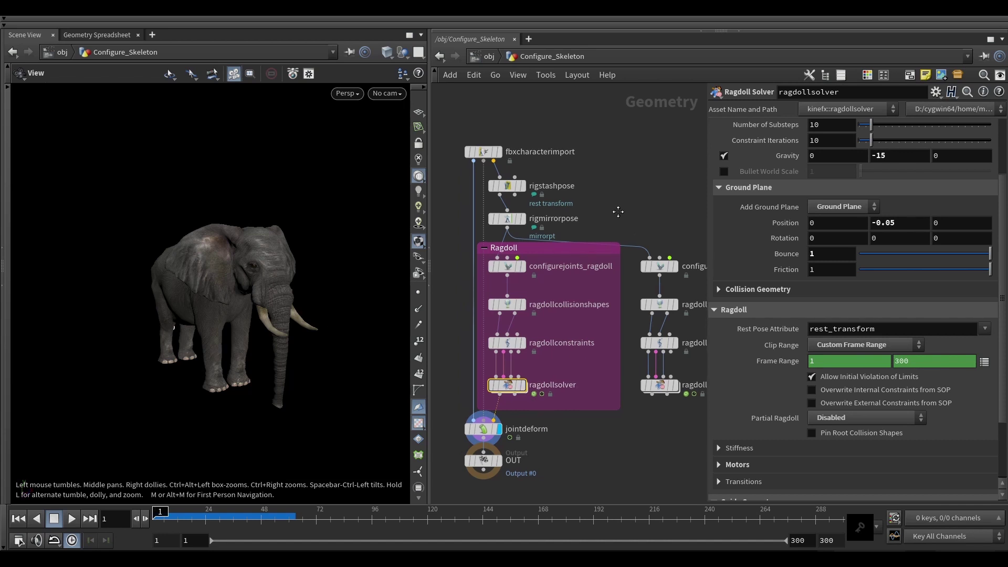
middle_click_drag(618, 211, 613, 211)
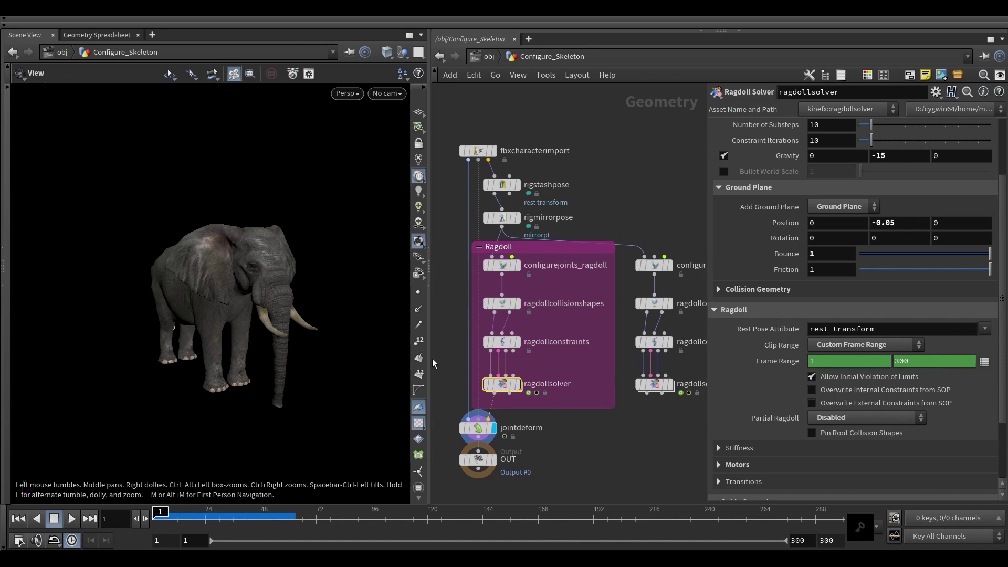